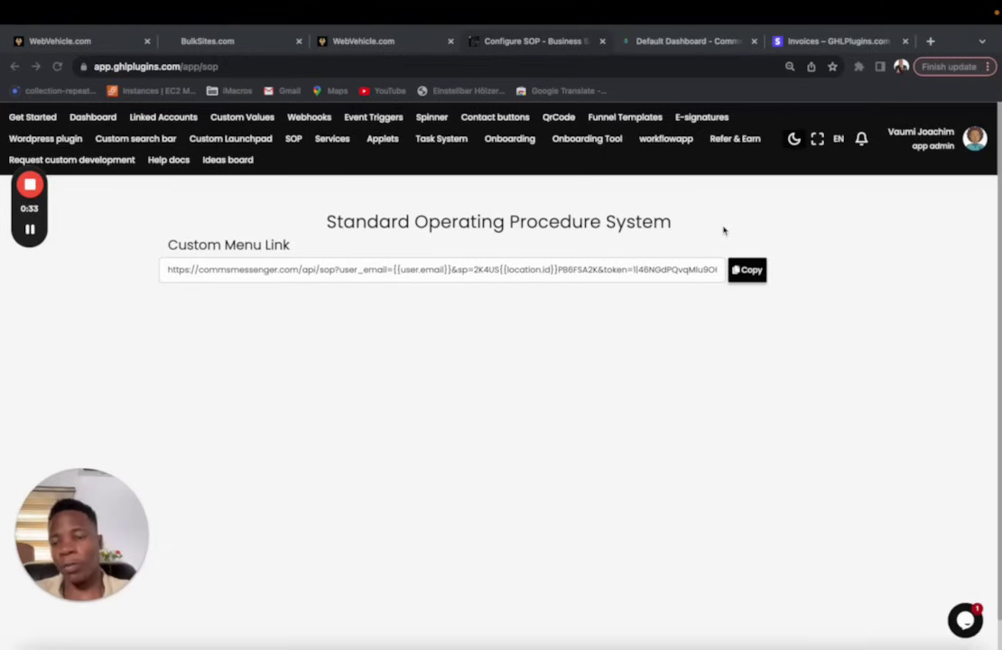
# Step: Reload the SOP System page, copy its custom menu link, and go to the WebVehicle SOP page
pyautogui.click(294, 140)
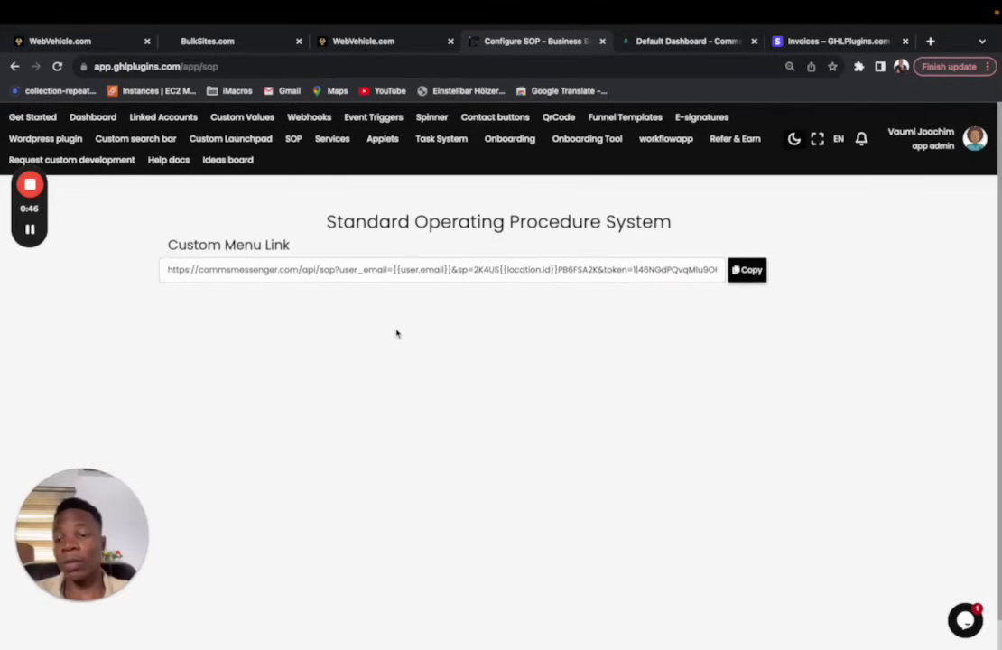
pyautogui.click(746, 270)
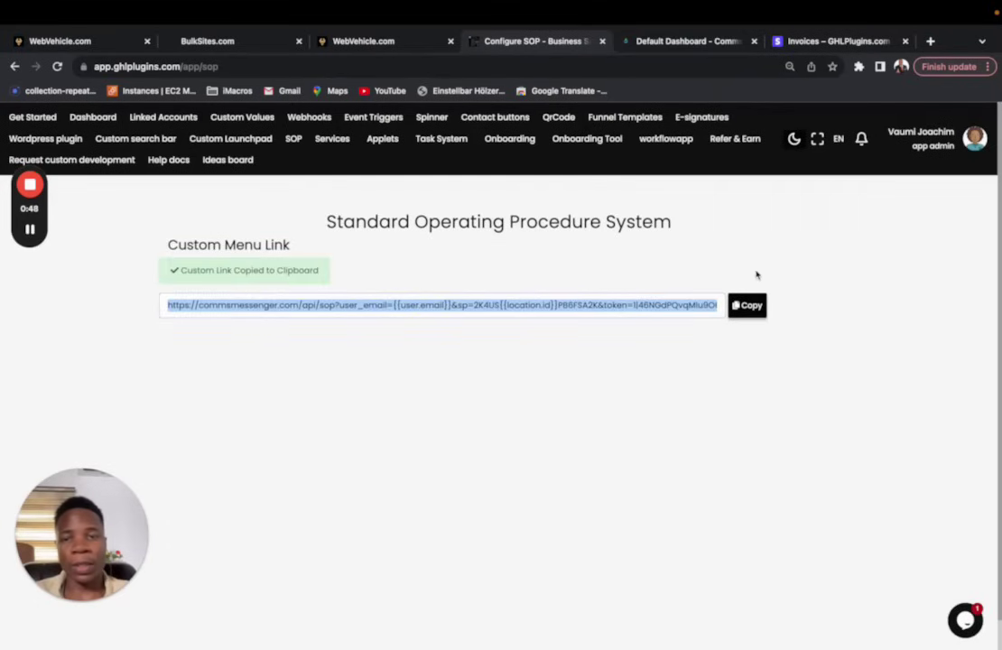
pyautogui.click(385, 47)
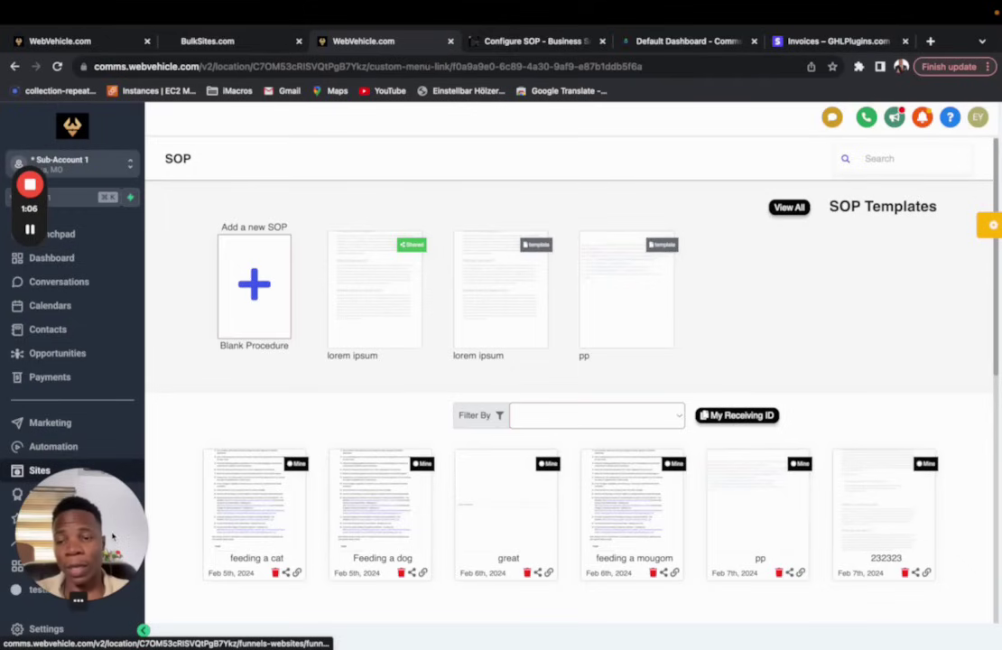
pyautogui.moveTo(112, 537); pyautogui.dragTo(239, 523)
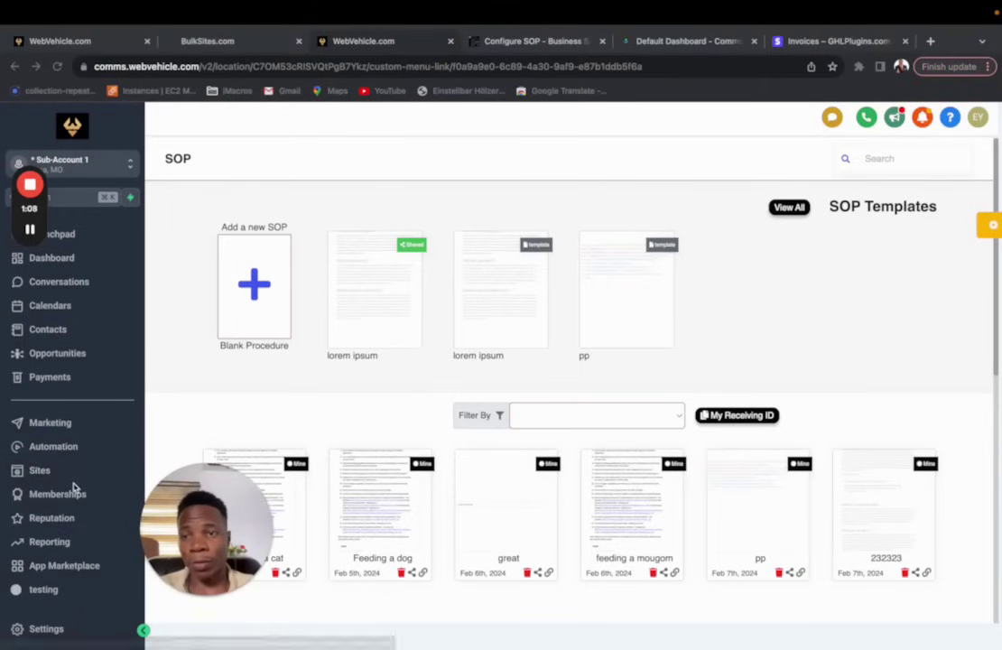
pyautogui.scroll(-10, 75, 487)
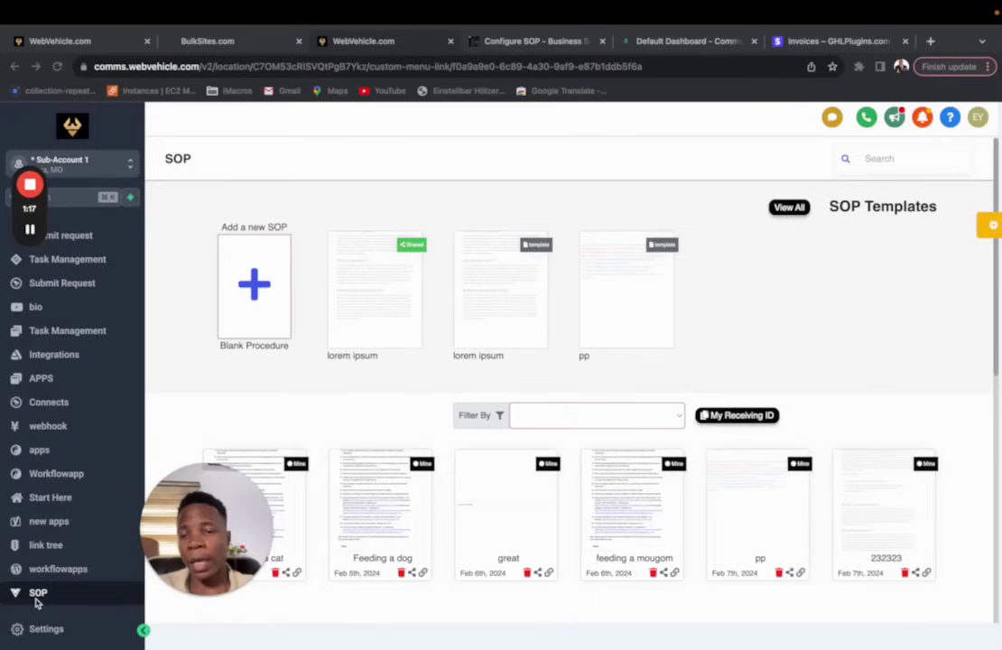
pyautogui.moveTo(218, 557); pyautogui.dragTo(99, 551)
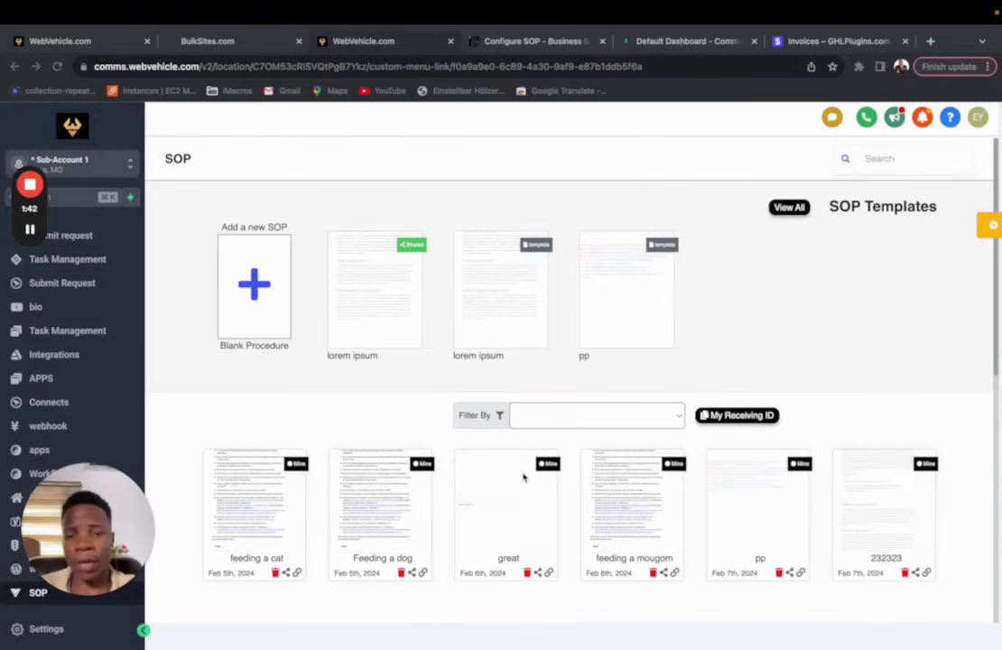
pyautogui.click(431, 601)
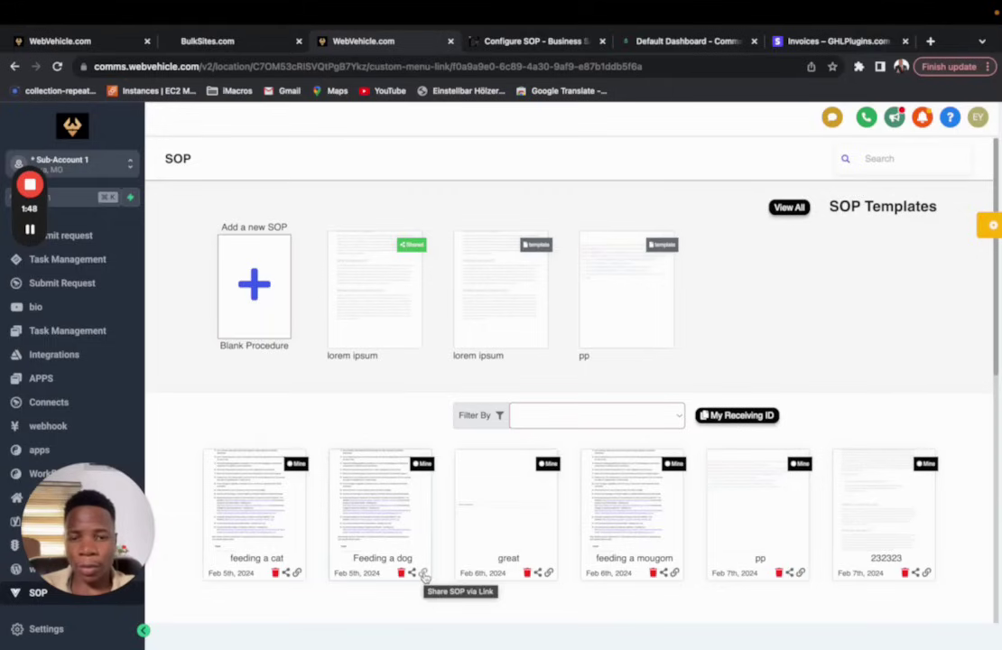
pyautogui.click(399, 526)
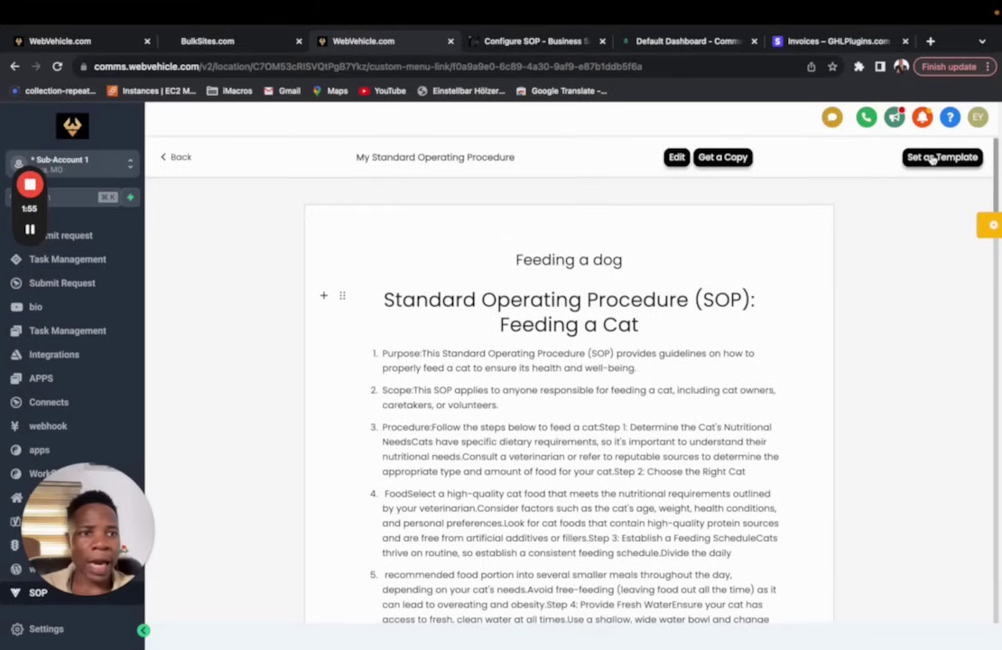
pyautogui.click(180, 158)
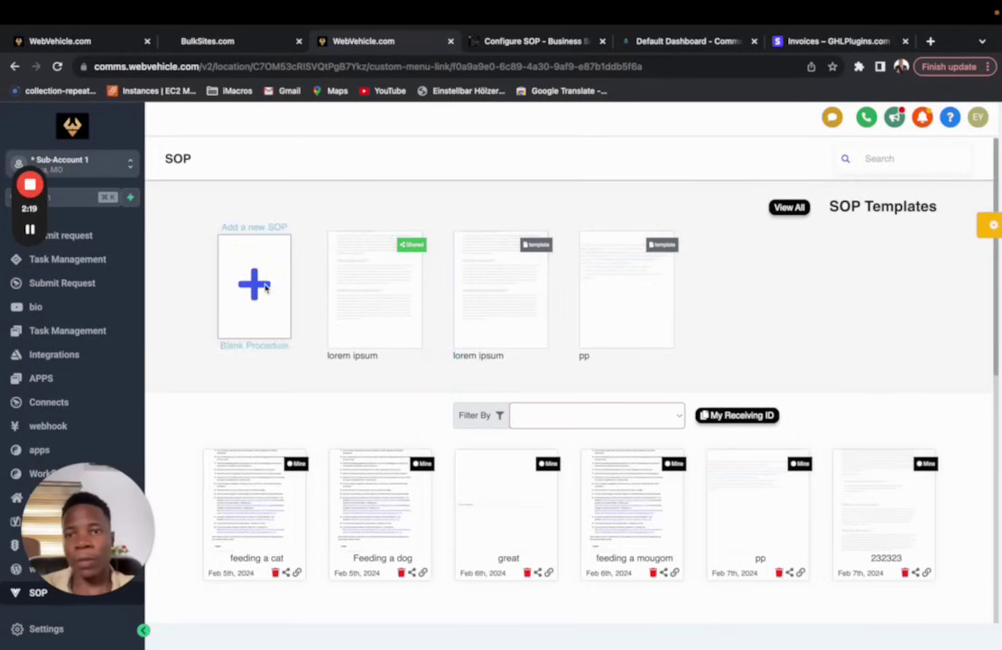
# Step: Start a blank procedure and add a nested checklist block to it
pyautogui.click(257, 287)
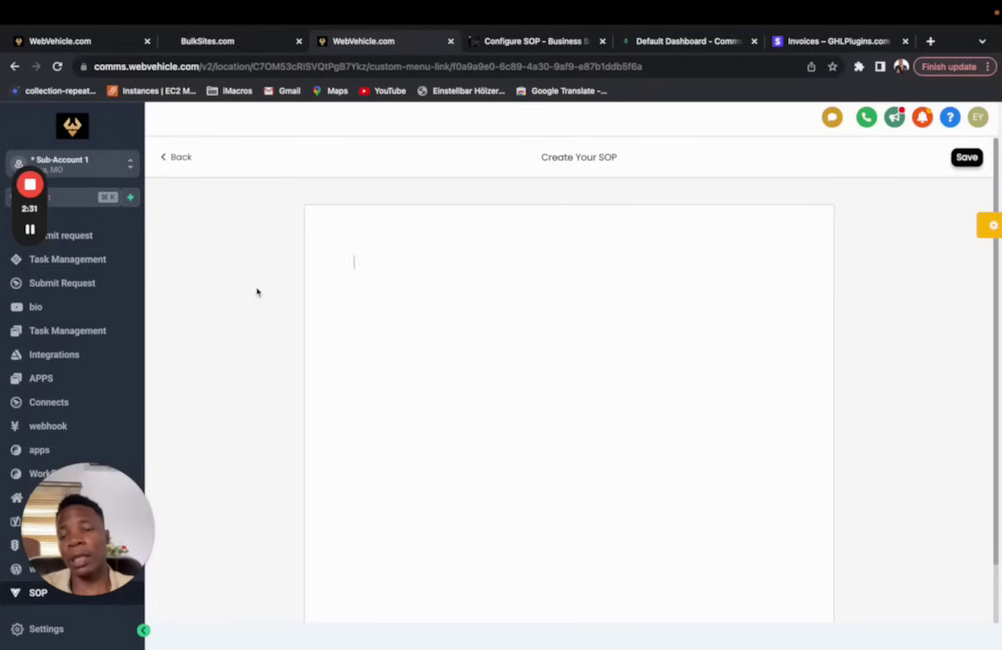
pyautogui.moveTo(344, 268)
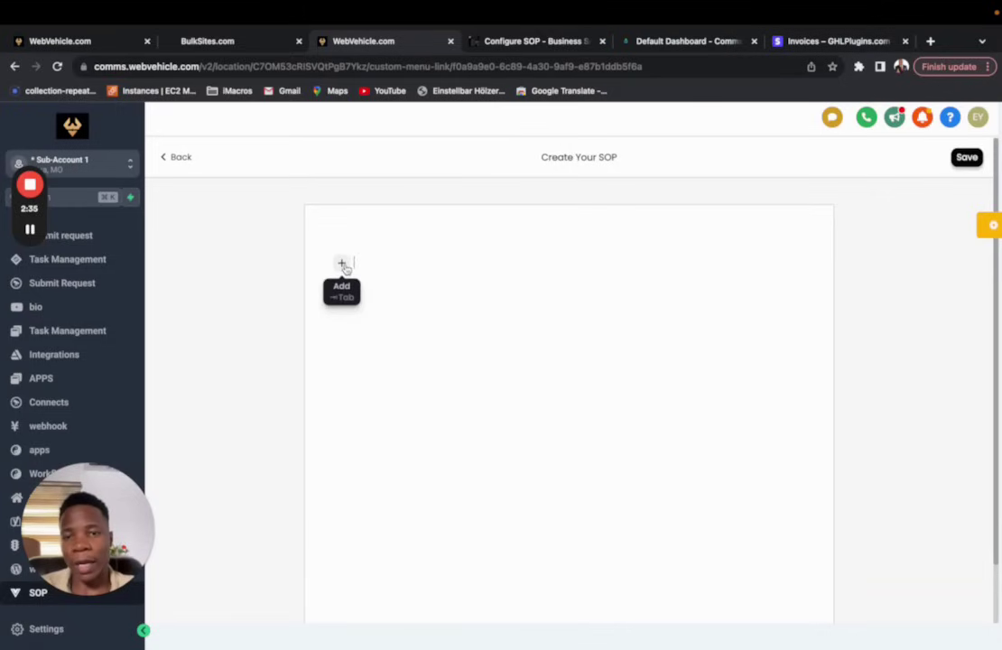
pyautogui.click(344, 268)
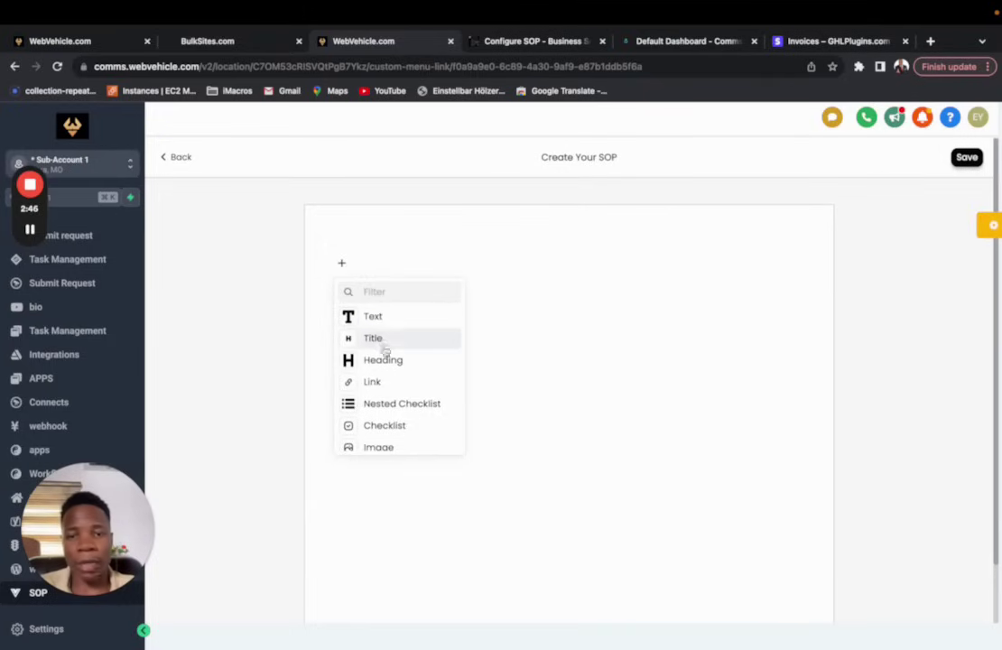
pyautogui.scroll(-2, 392, 384)
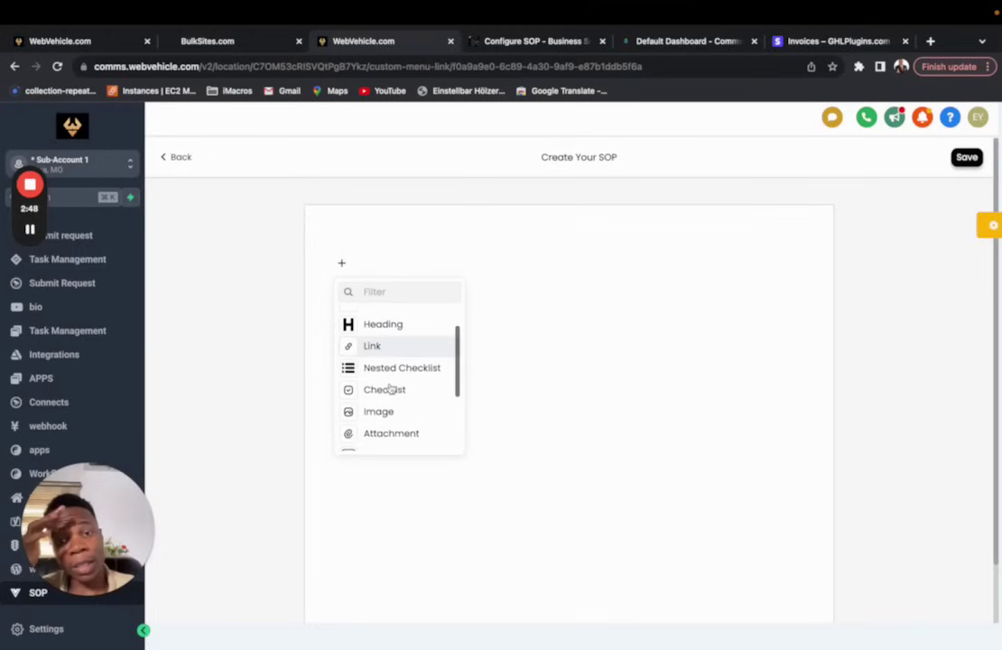
pyautogui.click(397, 368)
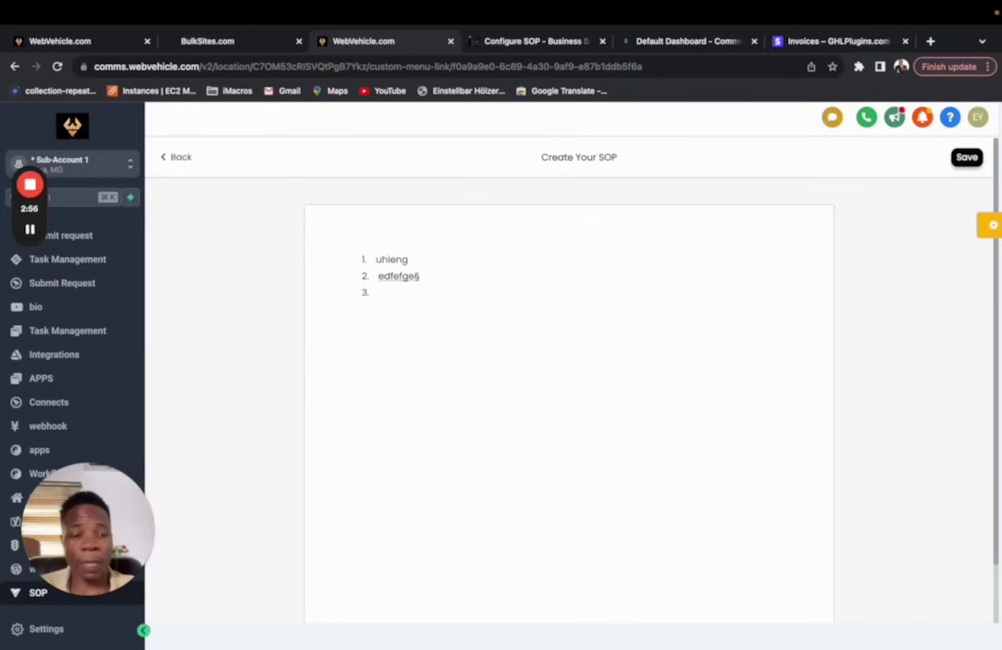
# Step: Type a checklist item, tick the first two items, delete the extras, and open a new browser tab
pyautogui.write('kjfnkmkefm')
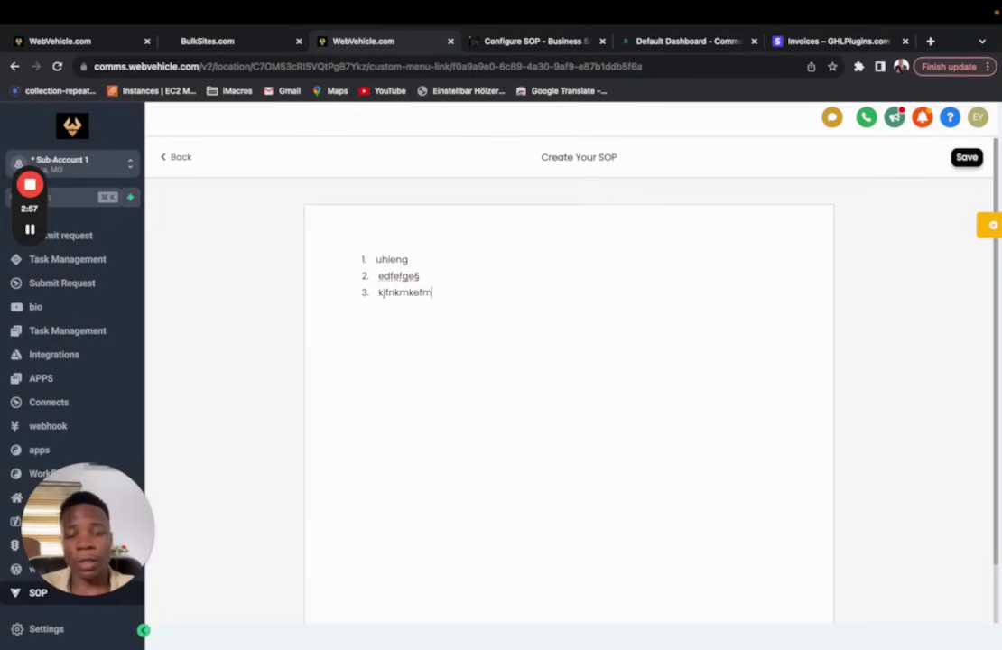
pyautogui.hotkey('ctrl', 'a')
pyautogui.click(375, 260)
pyautogui.click(376, 279)
pyautogui.press('BackSpace')
pyautogui.press('BackSpace')
pyautogui.press('BackSpace')
pyautogui.press('BackSpace')
pyautogui.press('BackSpace')
pyautogui.press('BackSpace')
pyautogui.press('BackSpace')
pyautogui.press('BackSpace')
pyautogui.press('BackSpace')
pyautogui.press('BackSpace')
pyautogui.press('BackSpace')
pyautogui.press('BackSpace')
pyautogui.press('BackSpace')
pyautogui.press('BackSpace')
pyautogui.press('BackSpace')
pyautogui.press('BackSpace')
pyautogui.press('BackSpace')
pyautogui.press('BackSpace')
pyautogui.press('BackSpace')
pyautogui.press('BackSpace')
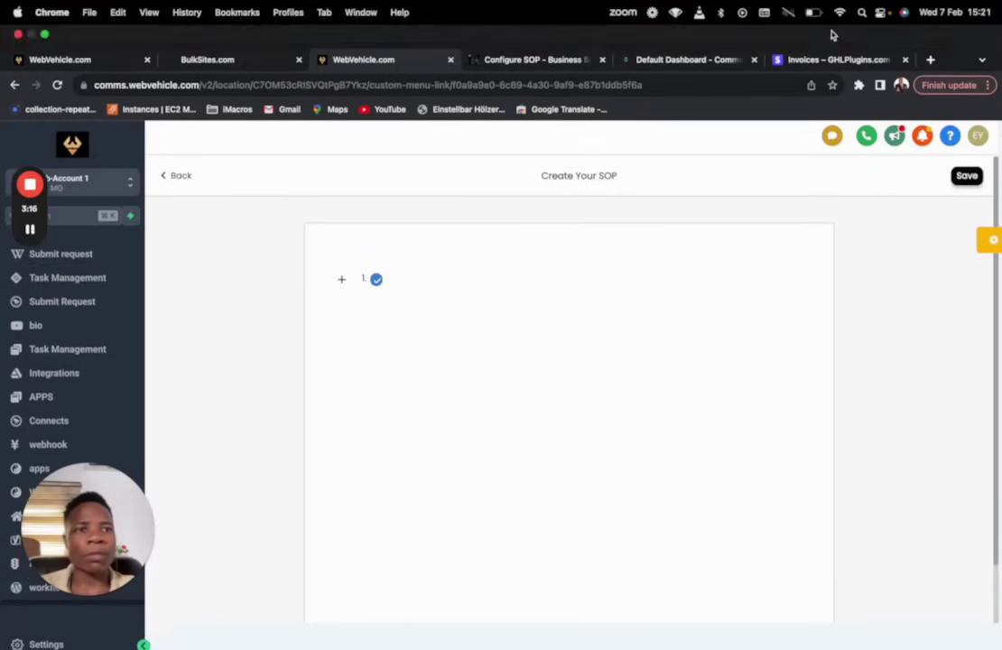
pyautogui.click(930, 60)
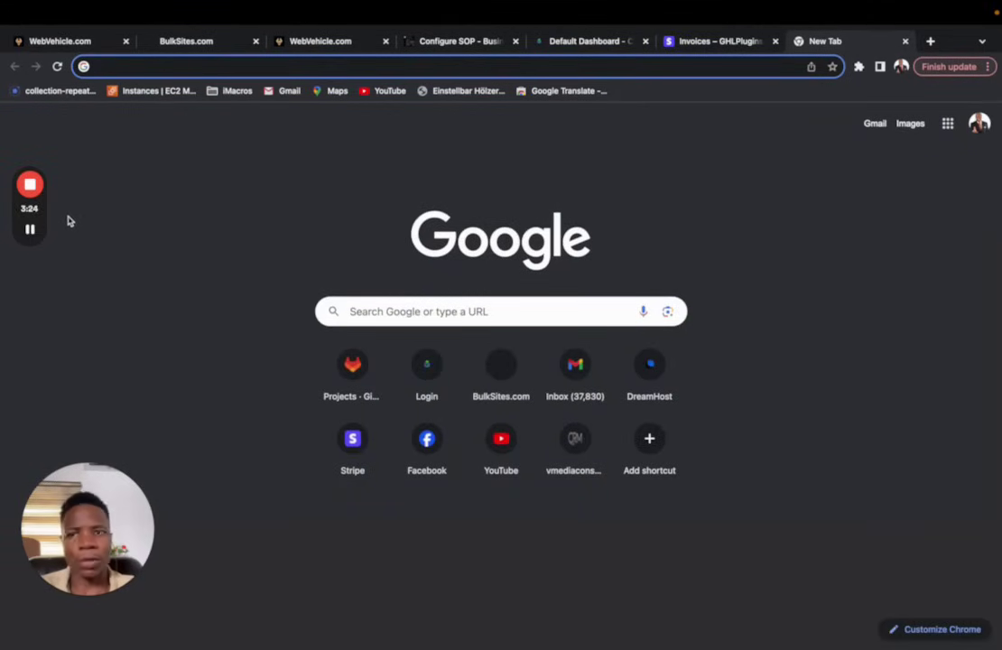
# Step: Paste the Lorem Ipsum article into the new SOP and delete its empty image block
pyautogui.moveTo(40, 235)
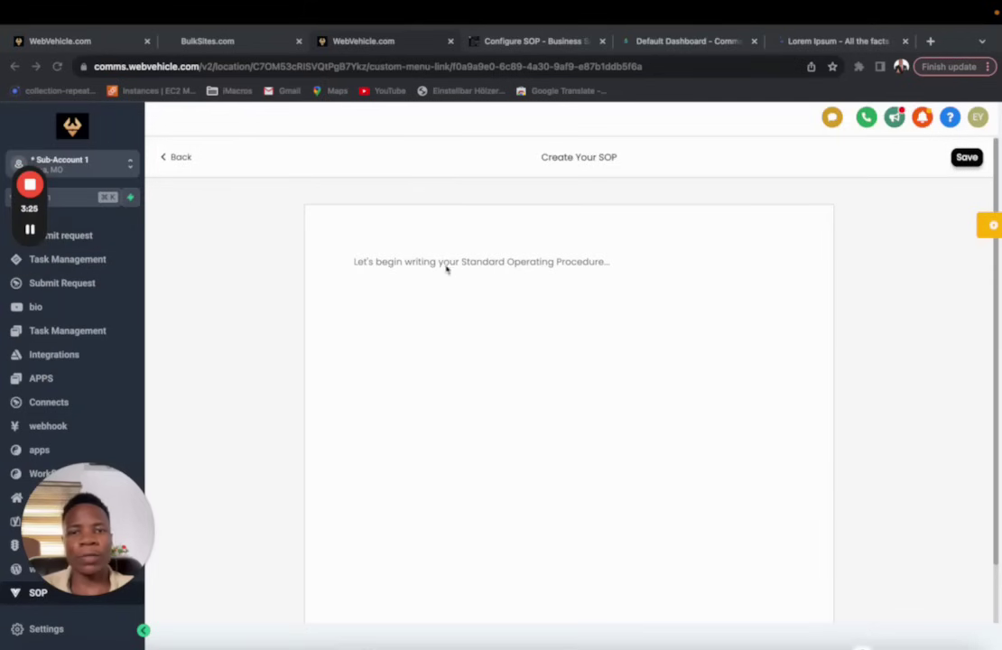
pyautogui.click(433, 270)
pyautogui.press('super+v')
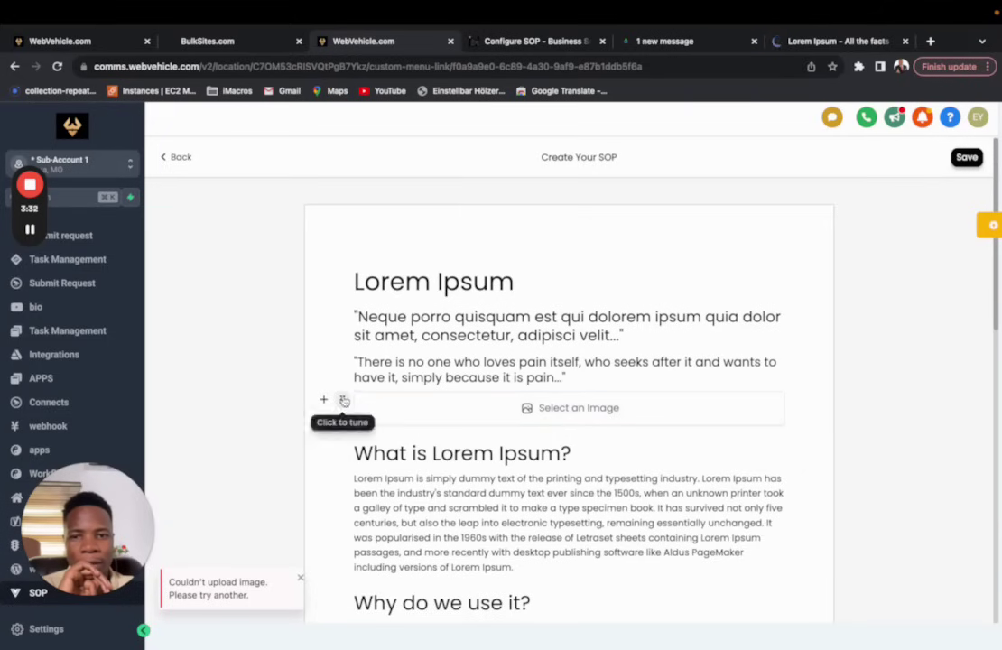
pyautogui.click(344, 400)
pyautogui.click(360, 564)
pyautogui.scroll(-10, 578, 340)
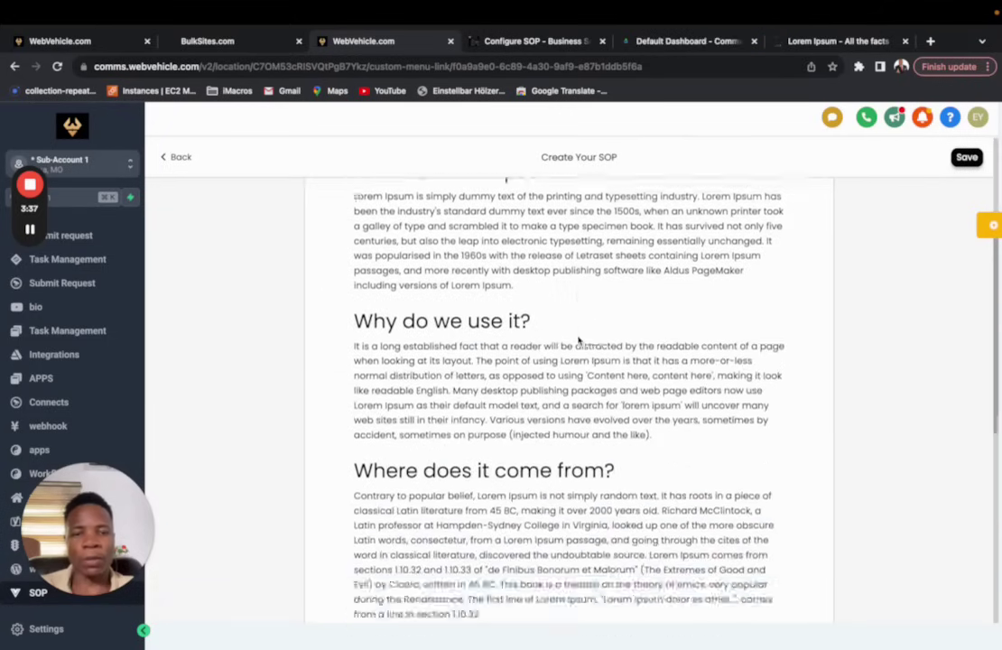
pyautogui.scroll(10, 578, 339)
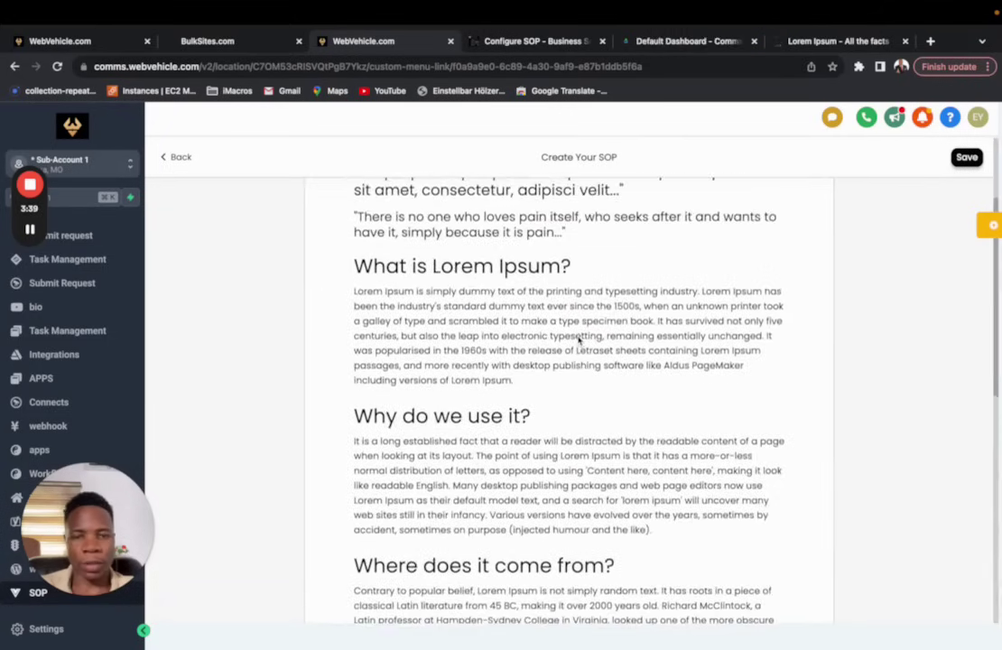
pyautogui.scroll(1, 578, 339)
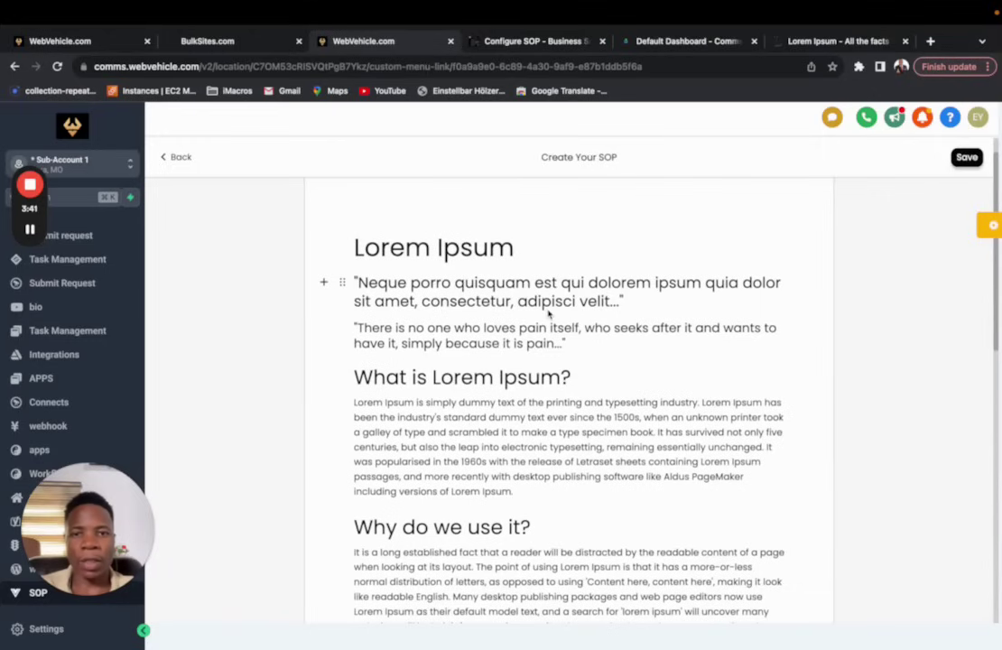
# Step: Center-align the Lorem Ipsum heading and delete the 'Neque porro' quote paragraph
pyautogui.click(519, 251)
pyautogui.moveTo(519, 251); pyautogui.dragTo(311, 217)
pyautogui.click(342, 240)
pyautogui.click(346, 294)
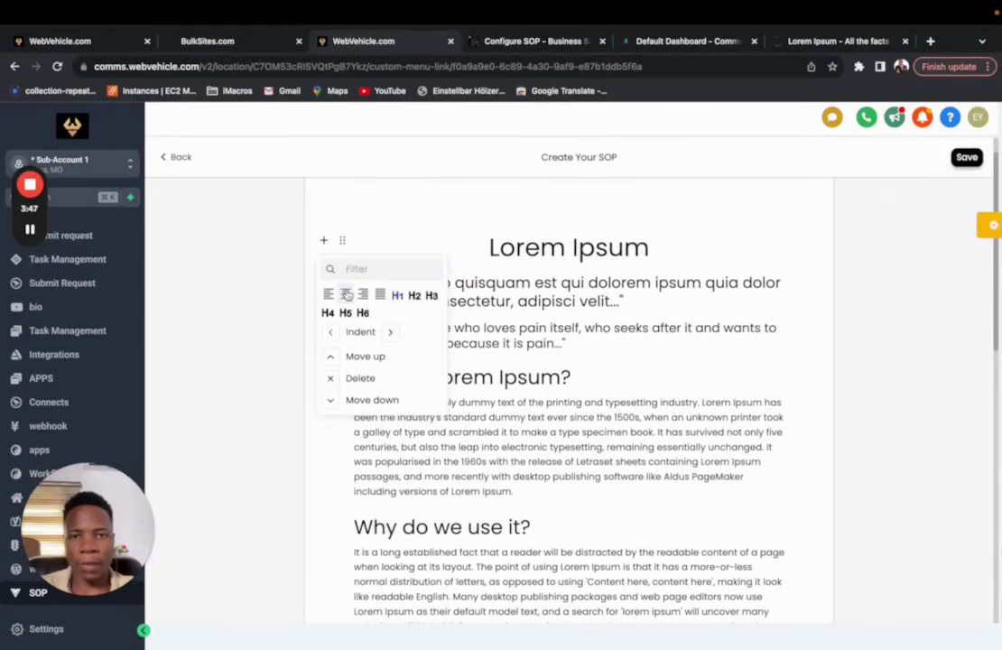
pyautogui.click(548, 264)
pyautogui.moveTo(633, 263); pyautogui.dragTo(350, 291)
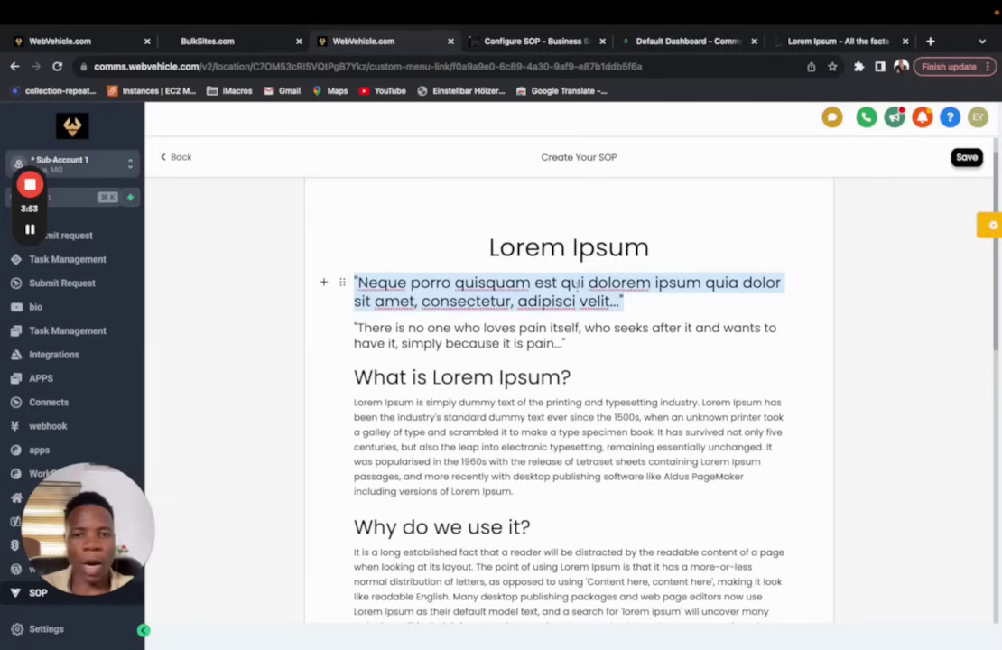
pyautogui.press('BackSpace')
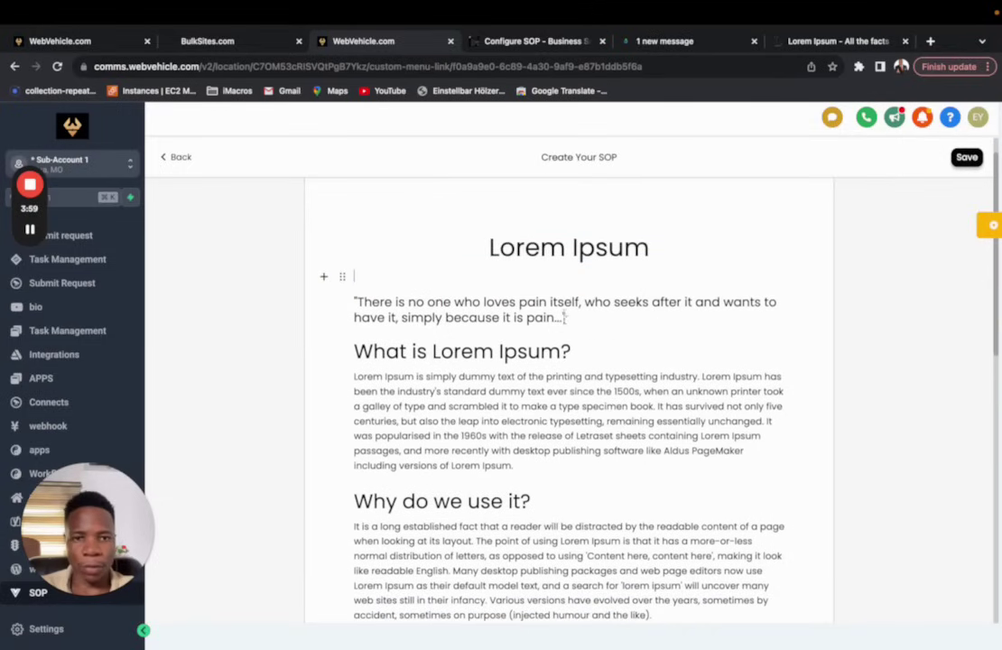
# Step: Center-align the opening 'There is no one who loves pain itself…' quote paragraph
pyautogui.moveTo(567, 317); pyautogui.dragTo(379, 288)
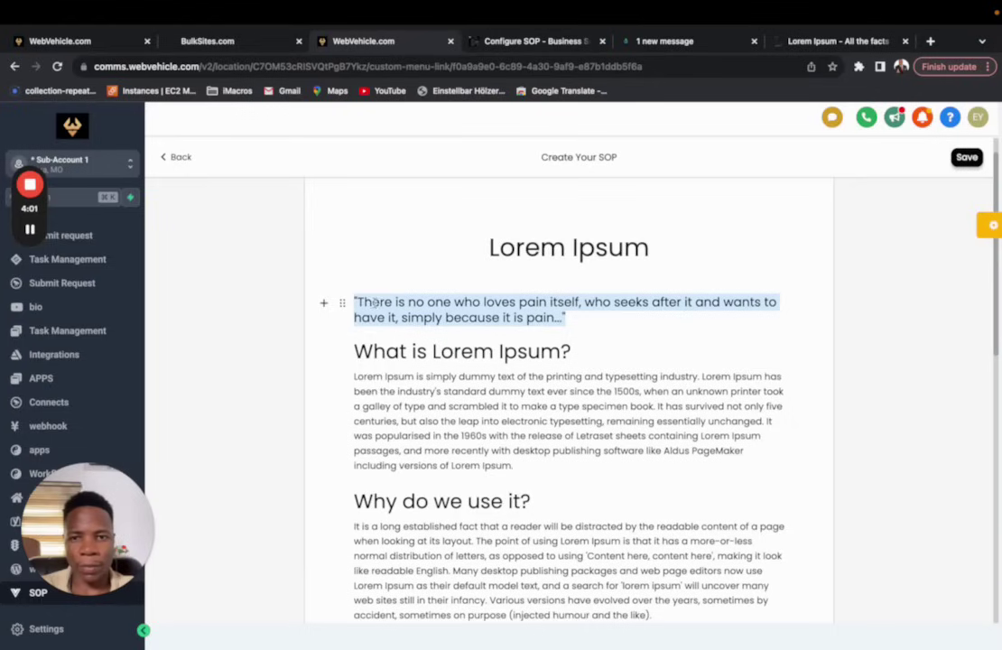
pyautogui.click(342, 302)
pyautogui.click(343, 355)
pyautogui.click(610, 357)
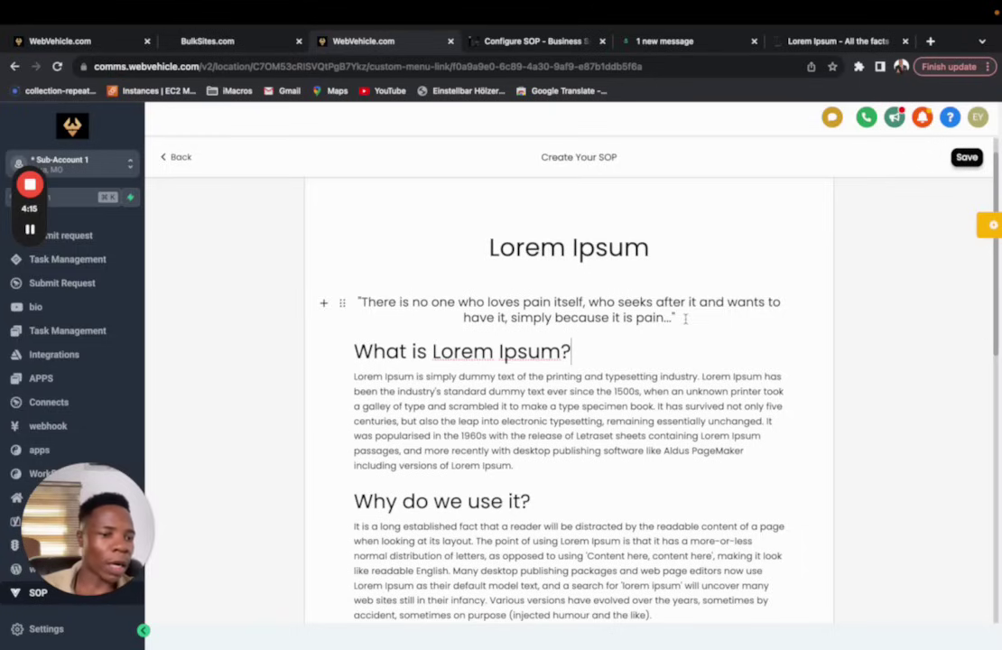
# Step: Paste the Loom link for 'Onboarding Tool Tutorial Part one' on a new line after the final paragraph
pyautogui.click(30, 230)
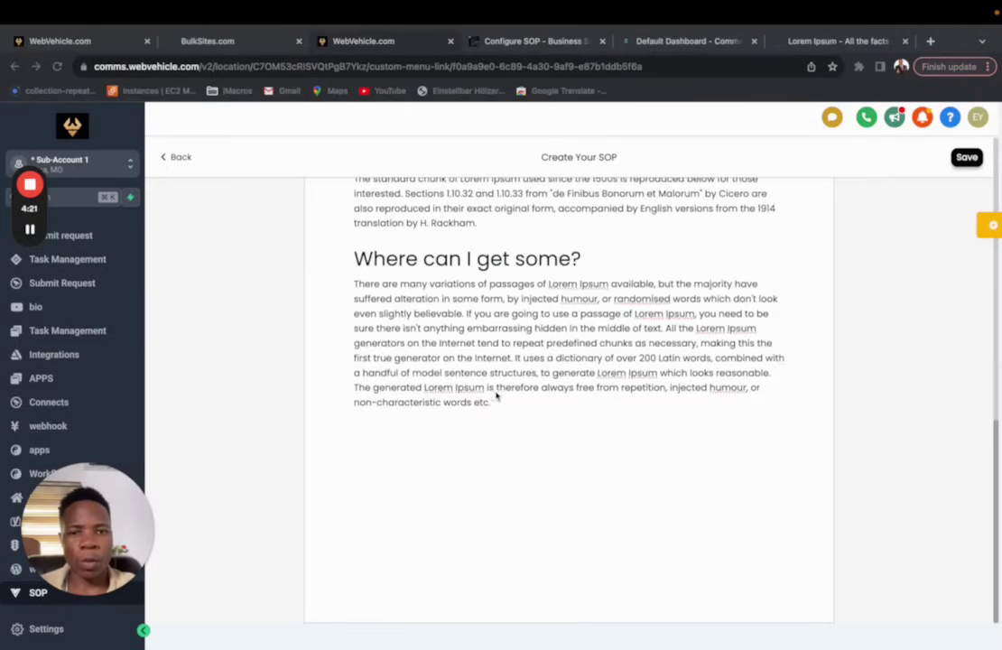
pyautogui.click(502, 401)
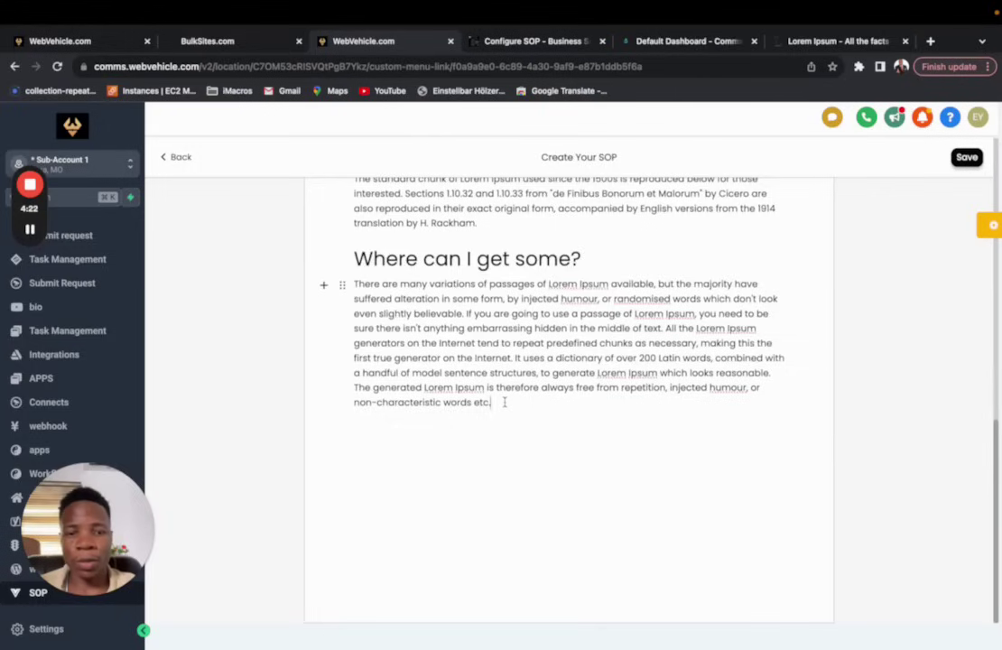
pyautogui.press('Return')
pyautogui.hotkey('ctrl', 'v')
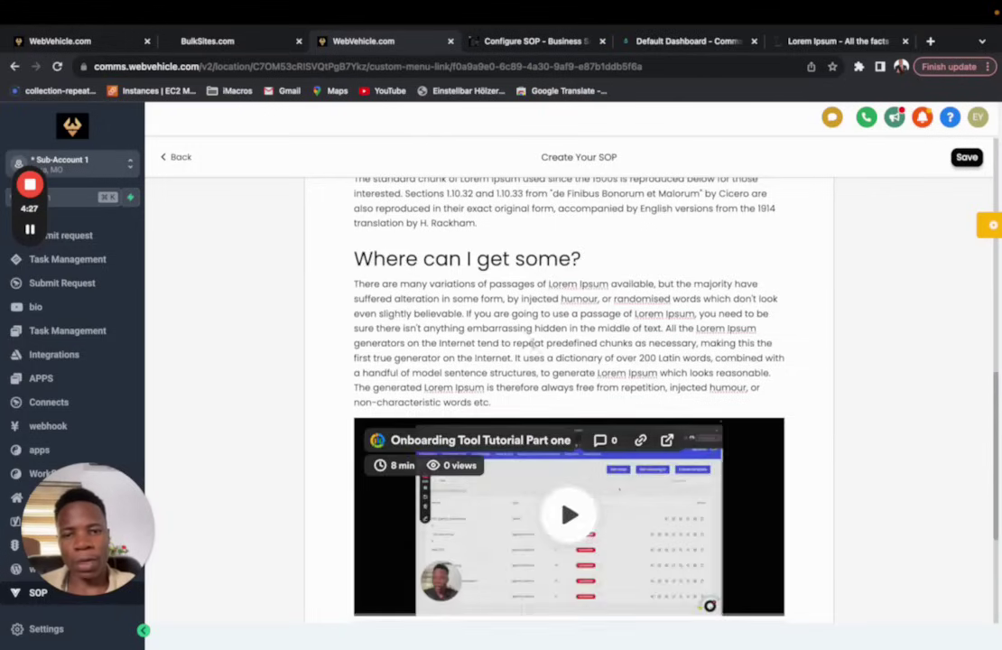
pyautogui.scroll(-3, 569, 397)
pyautogui.scroll(1, 496, 433)
pyautogui.click(484, 462)
pyautogui.write('thi')
pyautogui.press('BackSpace')
pyautogui.press('BackSpace')
pyautogui.press('BackSpace')
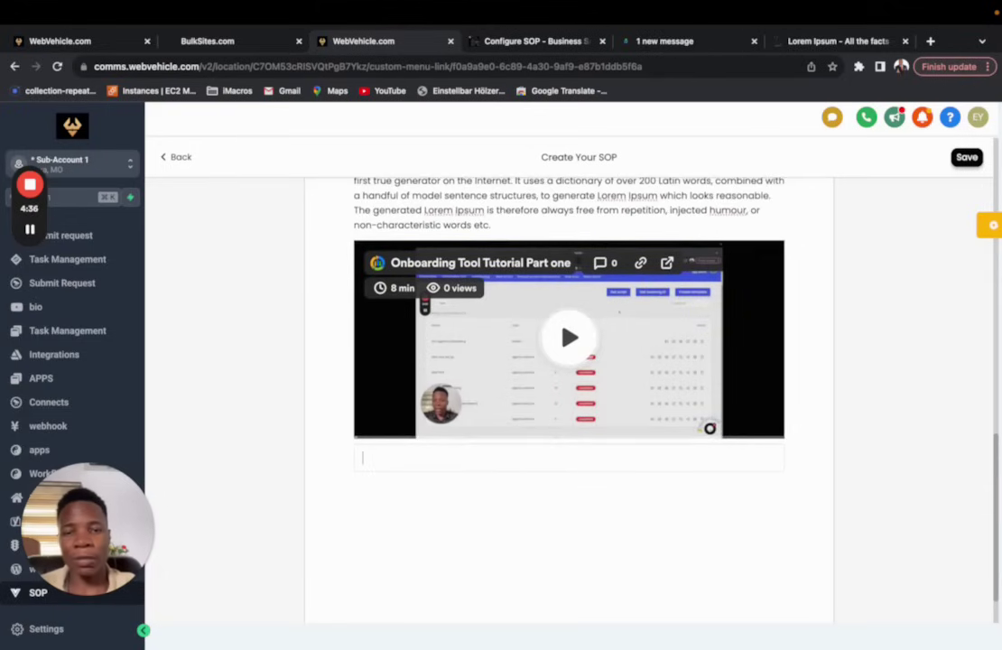
pyautogui.click(435, 513)
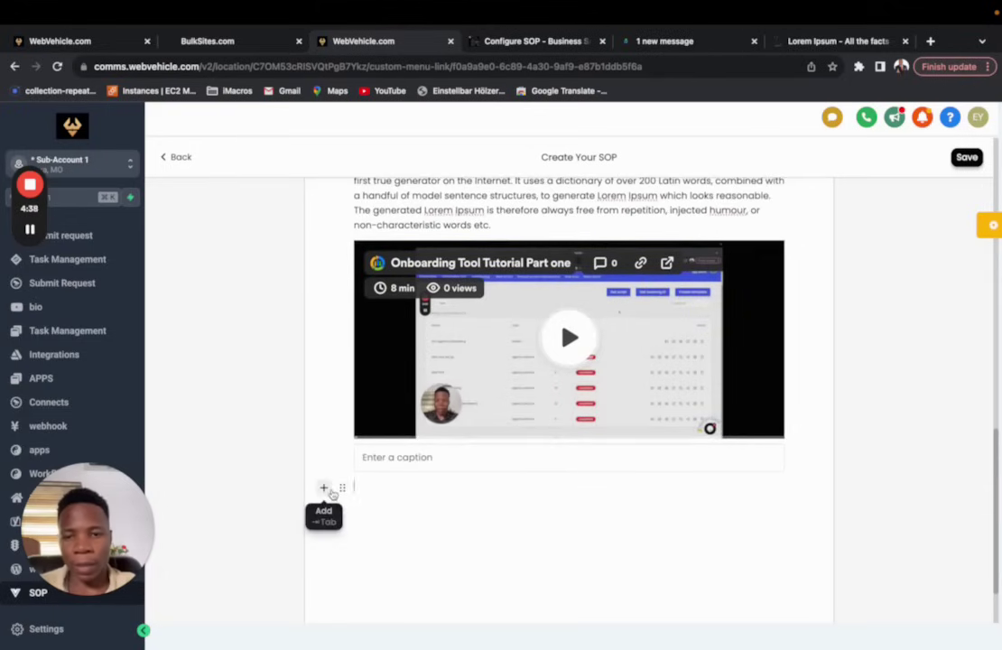
# Step: Add a checklist with the items 'this is the first' and 'second'
pyautogui.click(323, 487)
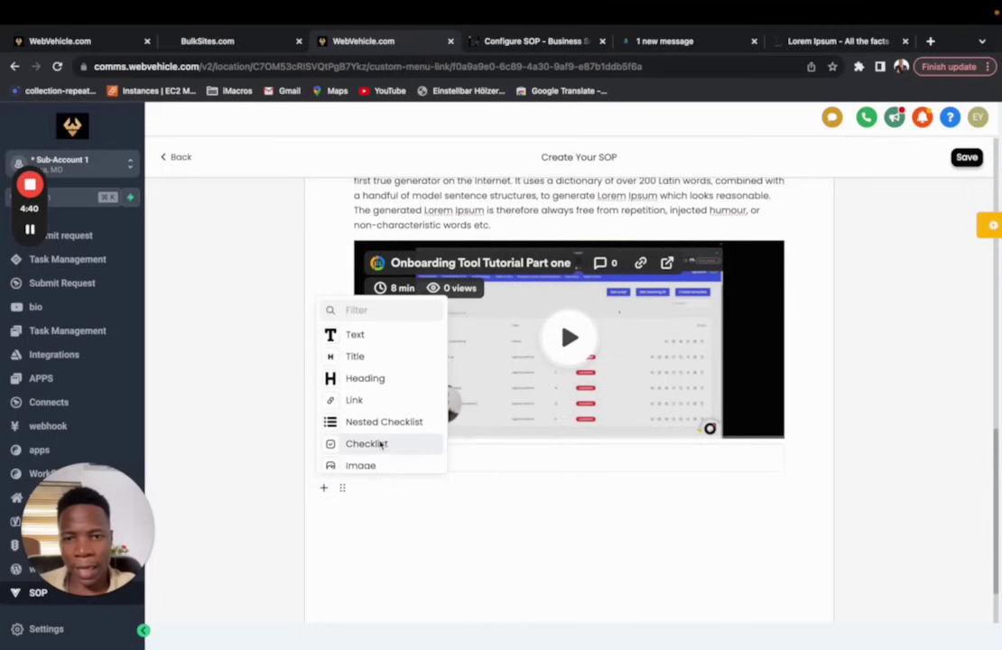
pyautogui.click(381, 444)
pyautogui.write('this')
pyautogui.write('is the first')
pyautogui.press('Return')
pyautogui.write('second')
pyautogui.press('Return')
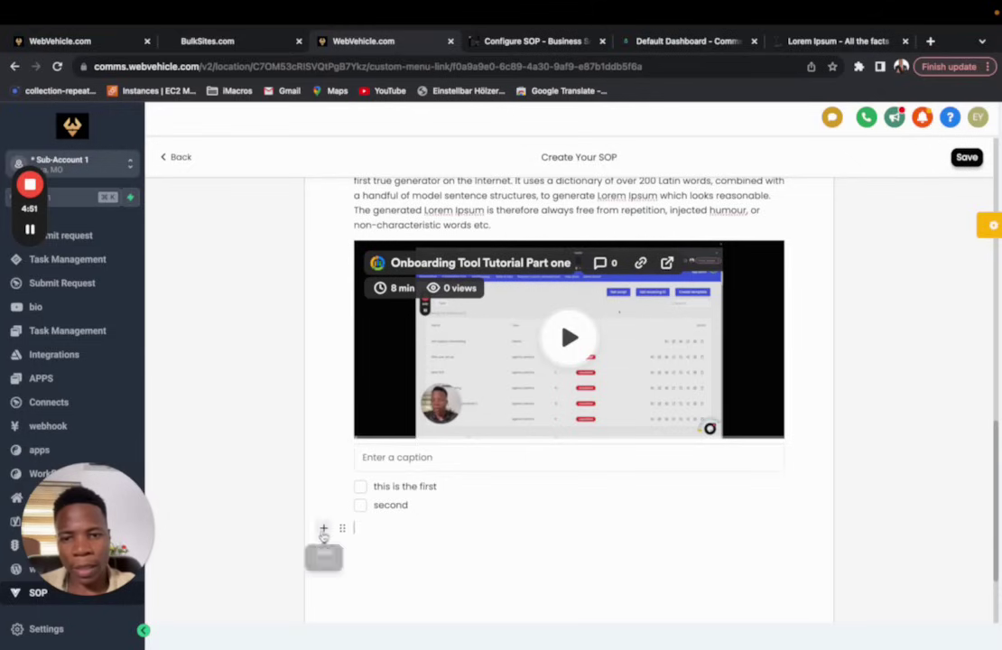
# Step: Attach Student-Portal-Automation-1 (1).pdf in a file attachment block below the checklist
pyautogui.click(323, 528)
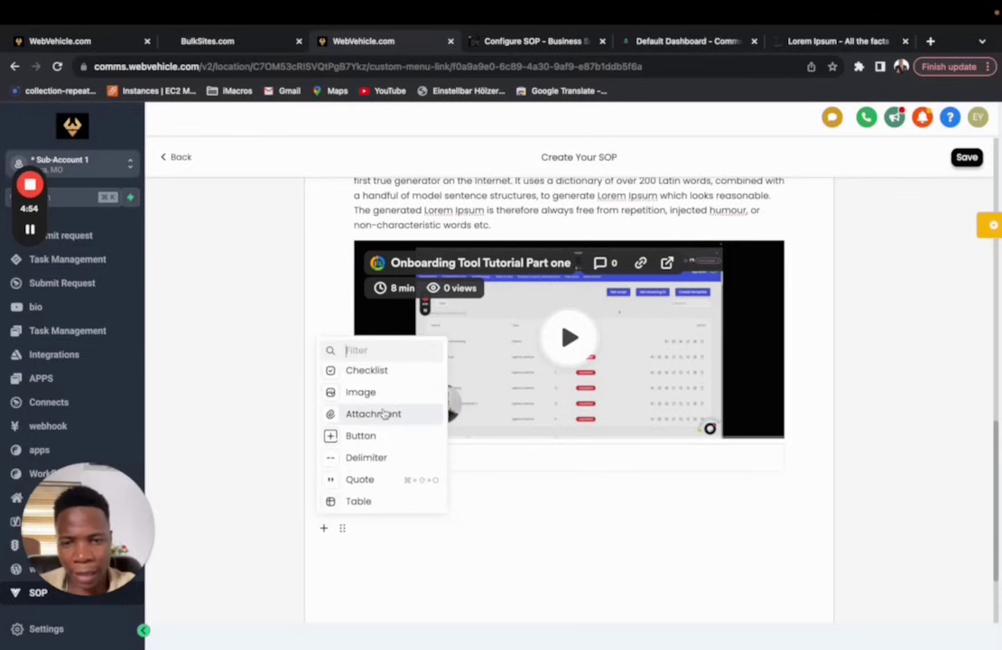
pyautogui.click(383, 415)
pyautogui.click(572, 536)
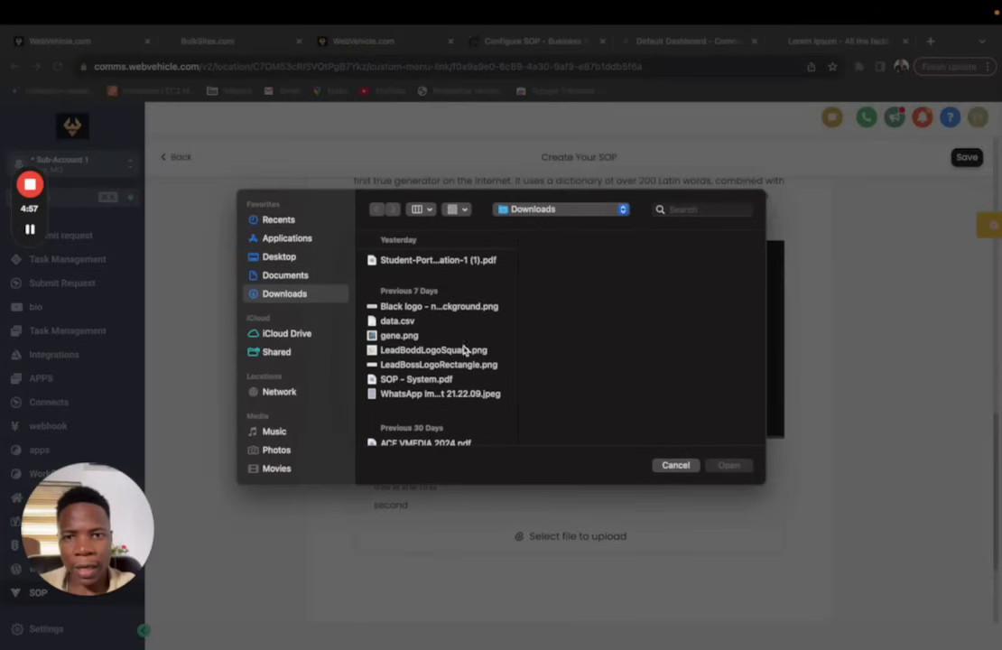
pyautogui.click(449, 262)
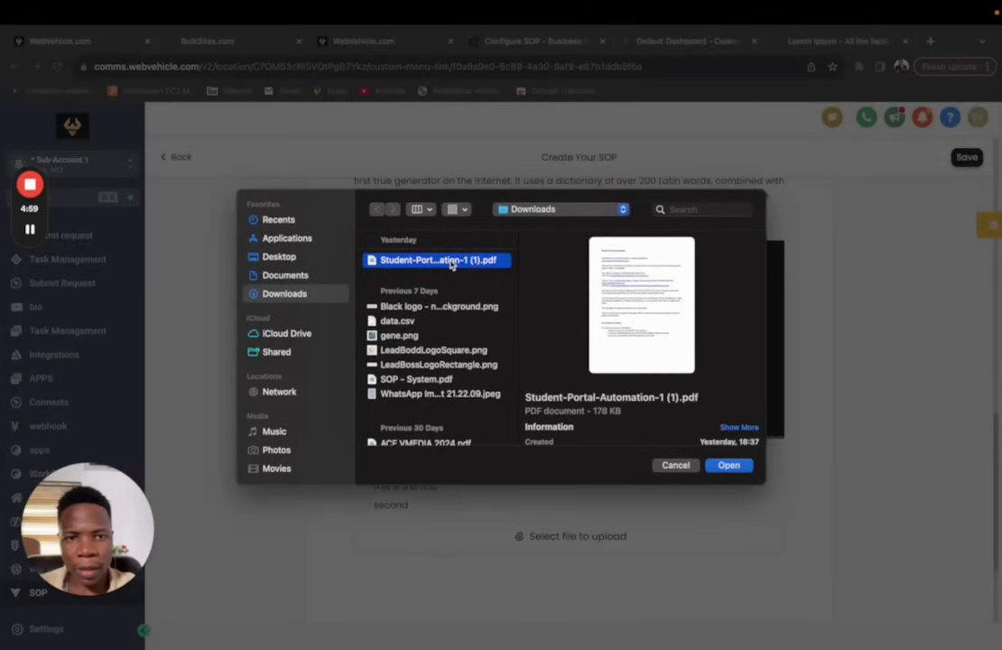
pyautogui.click(729, 466)
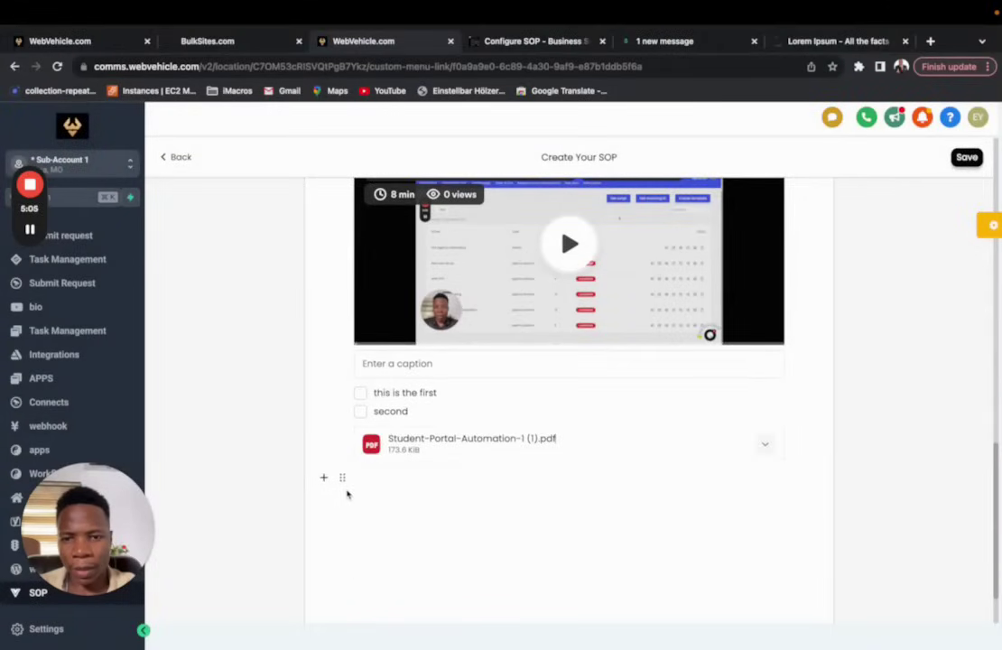
pyautogui.click(324, 478)
pyautogui.scroll(-2, 387, 435)
pyautogui.scroll(2, 387, 435)
pyautogui.scroll(5, 387, 436)
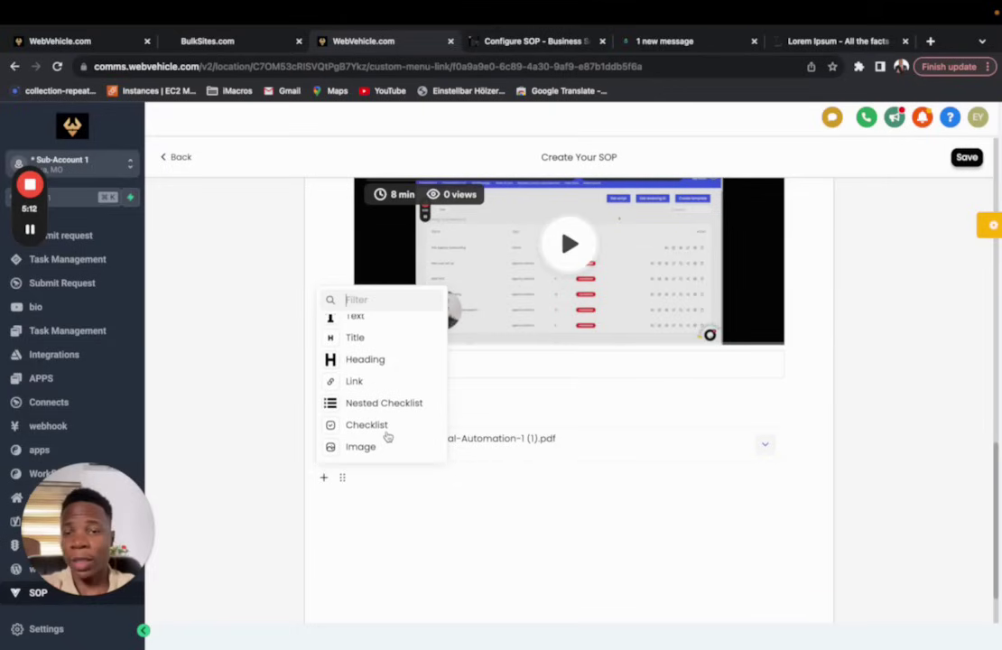
pyautogui.scroll(1, 388, 437)
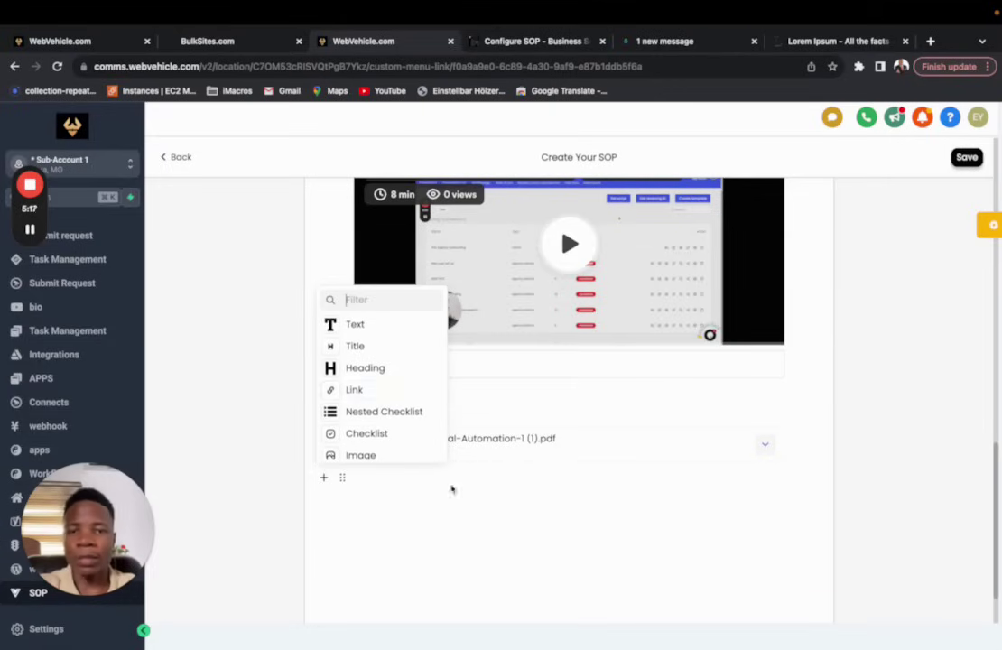
pyautogui.click(485, 533)
pyautogui.scroll(3, 484, 533)
pyautogui.scroll(10, 483, 534)
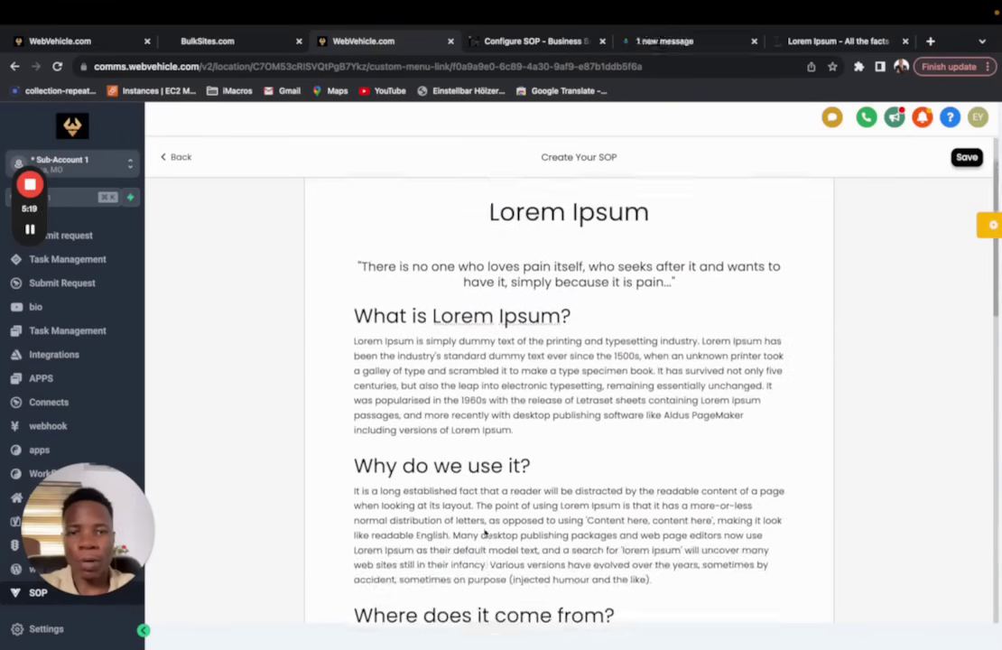
# Step: Name the SOP 'first loom sop', save it, and close the naming dialog
pyautogui.click(967, 157)
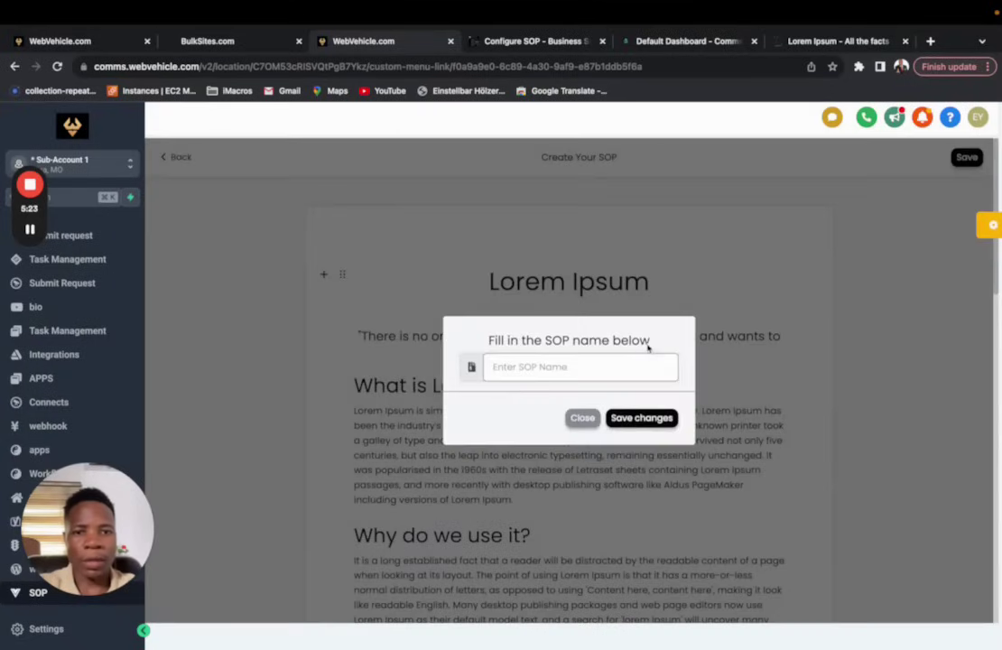
pyautogui.write('first')
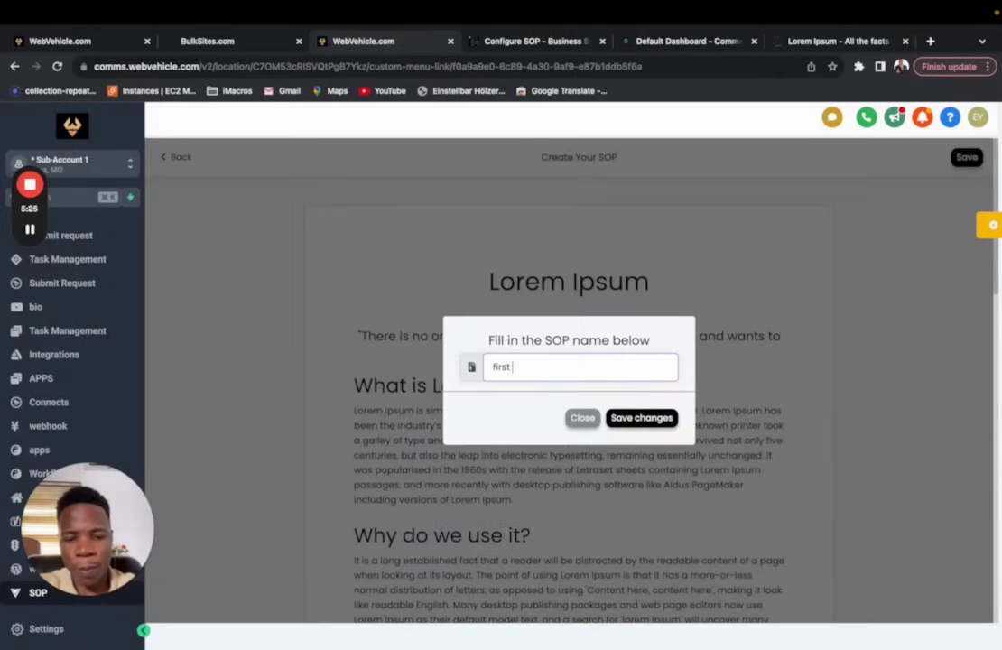
pyautogui.write(' loom sop')
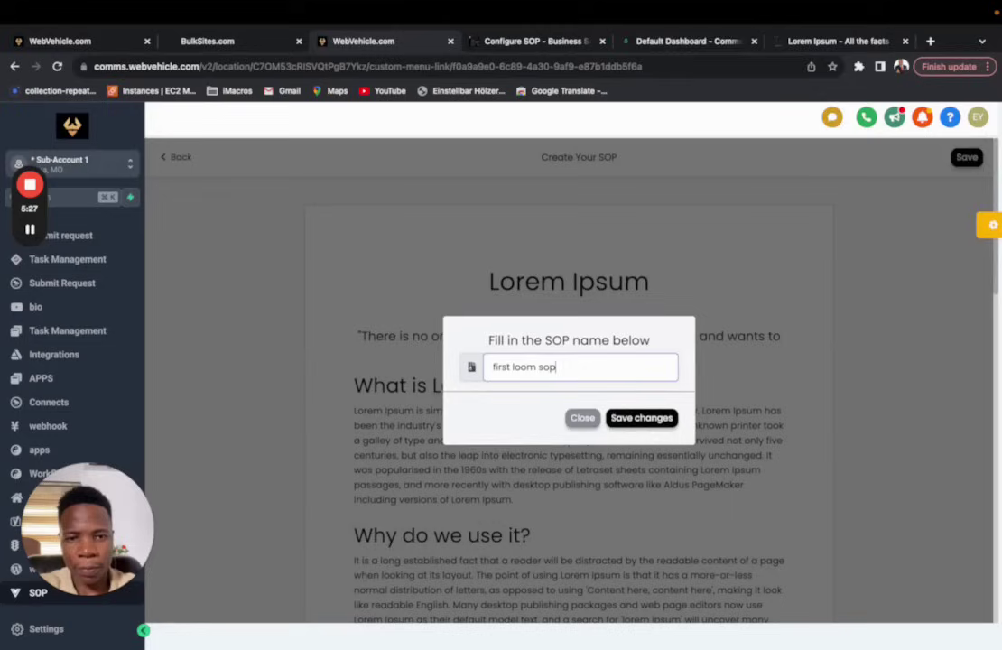
pyautogui.click(656, 420)
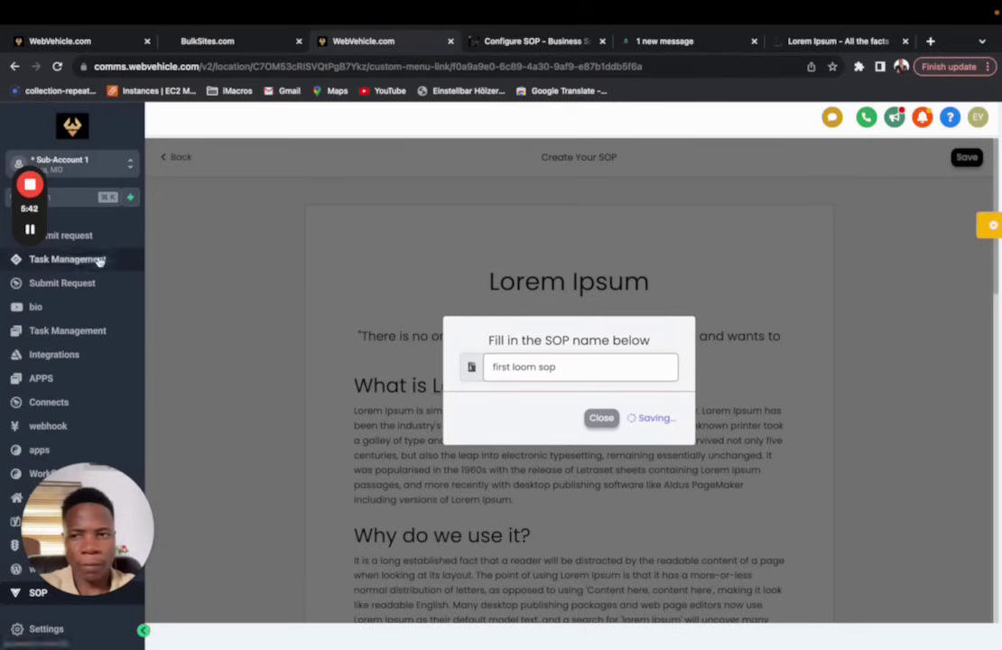
pyautogui.moveTo(32, 229)
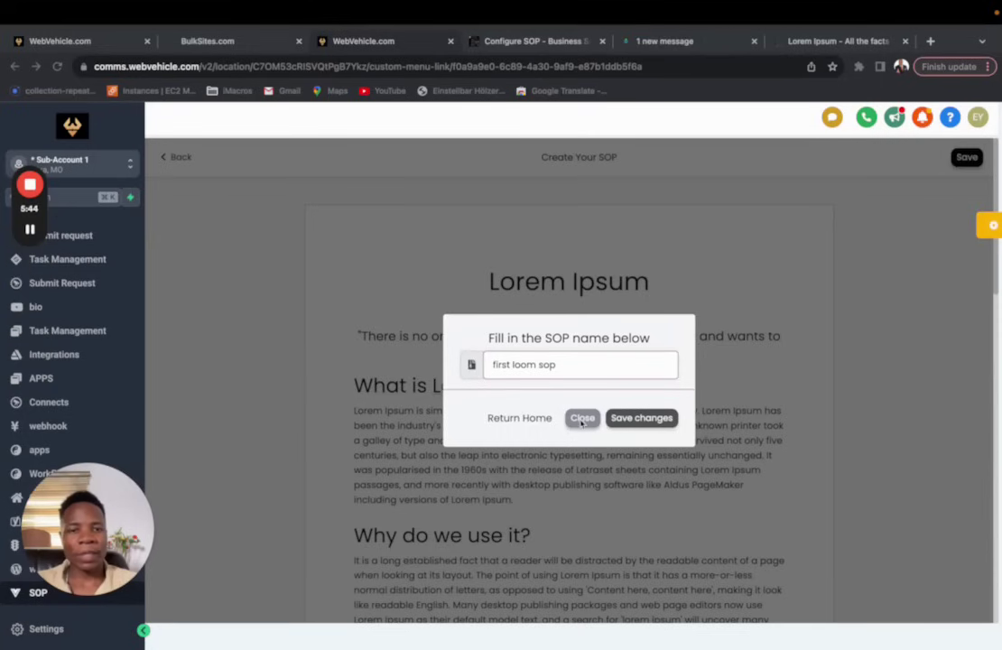
pyautogui.click(583, 417)
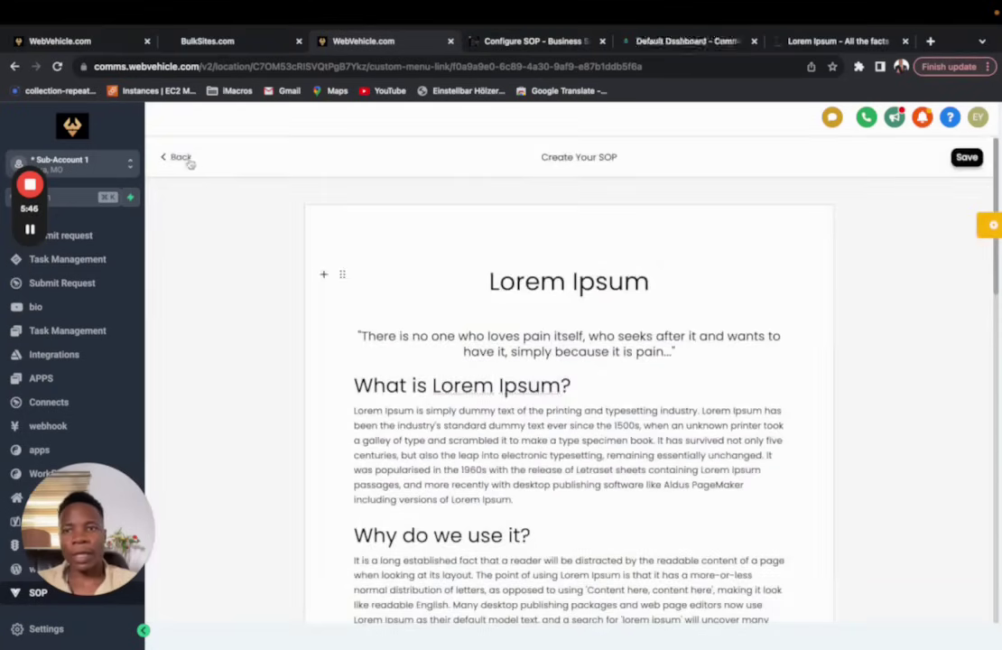
pyautogui.click(177, 157)
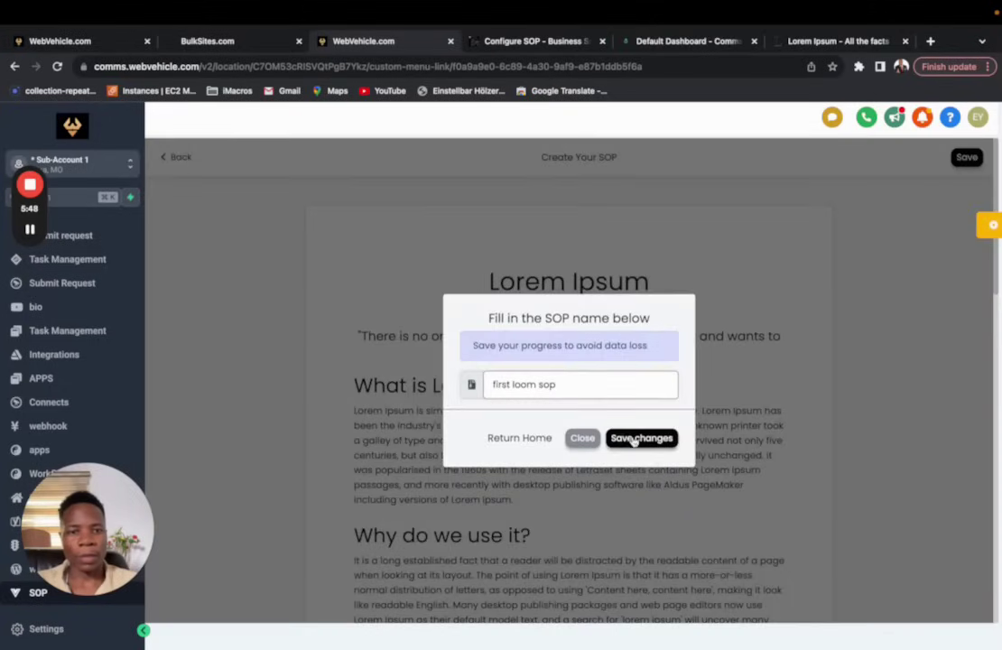
pyautogui.click(635, 439)
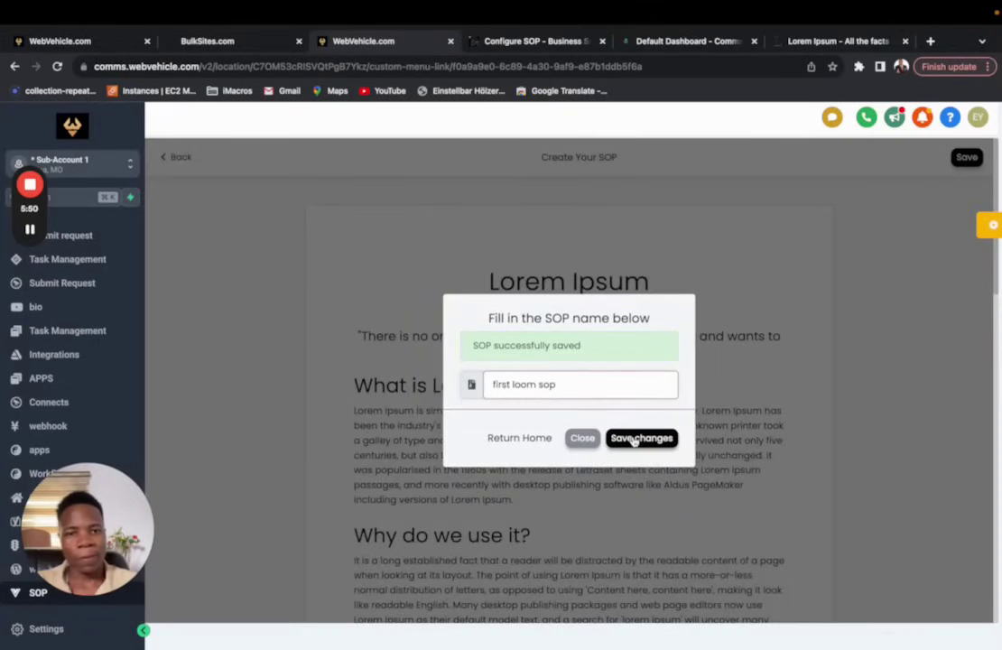
pyautogui.click(583, 439)
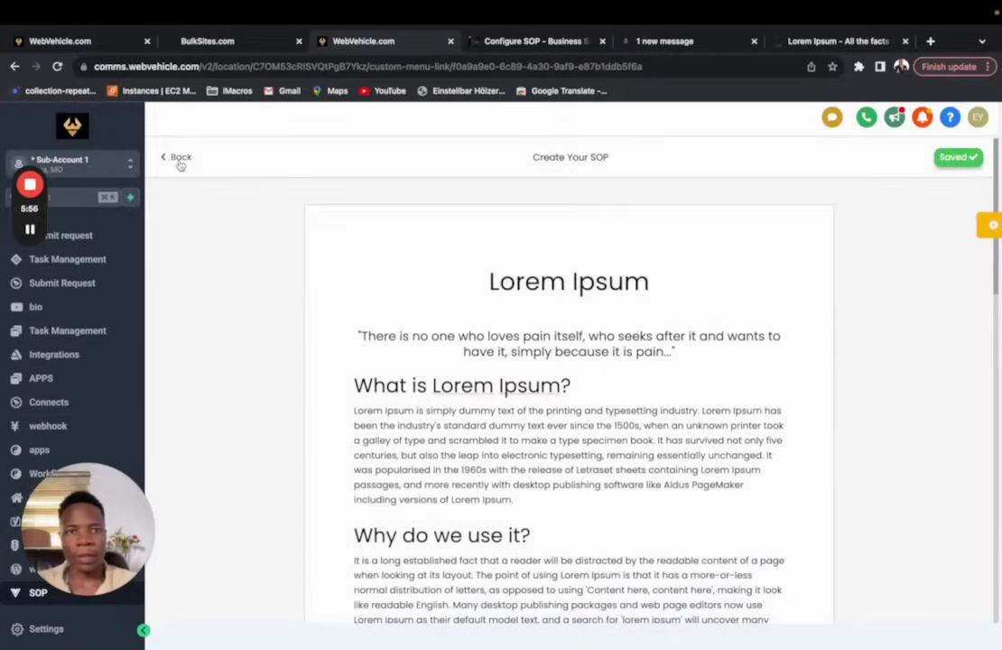
# Step: Go back to the SOP list and open the share-link dialog for 'first loom sop'
pyautogui.click(179, 159)
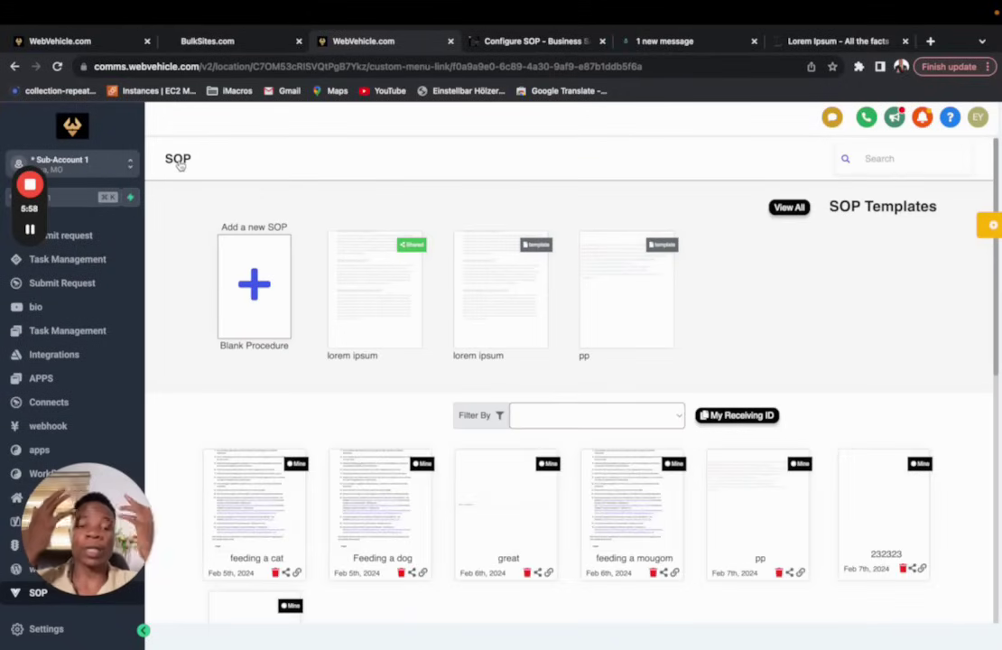
pyautogui.scroll(-3, 257, 503)
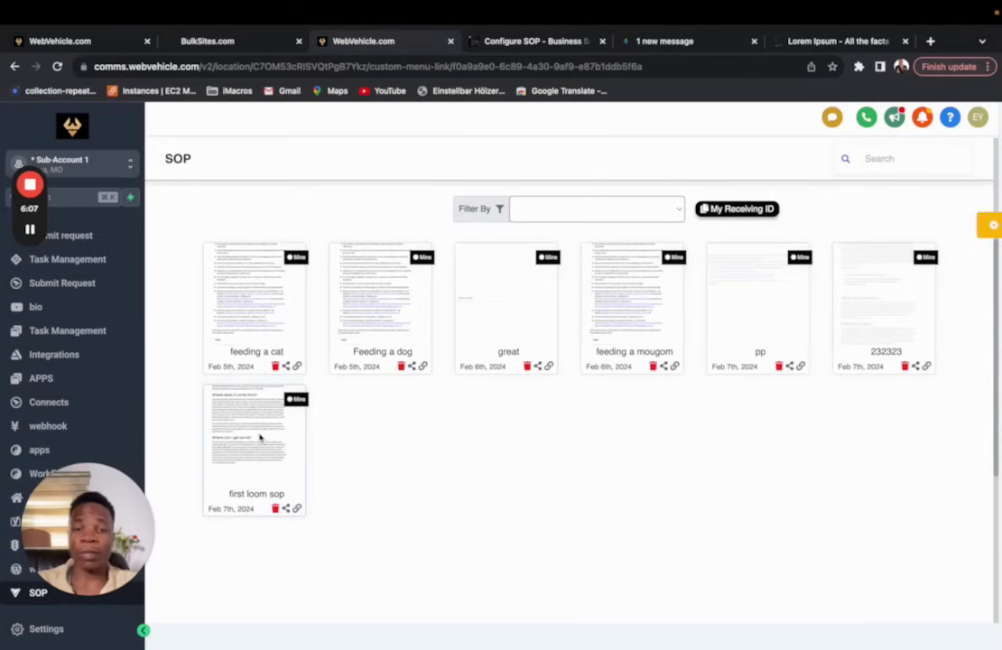
pyautogui.scroll(1, 260, 437)
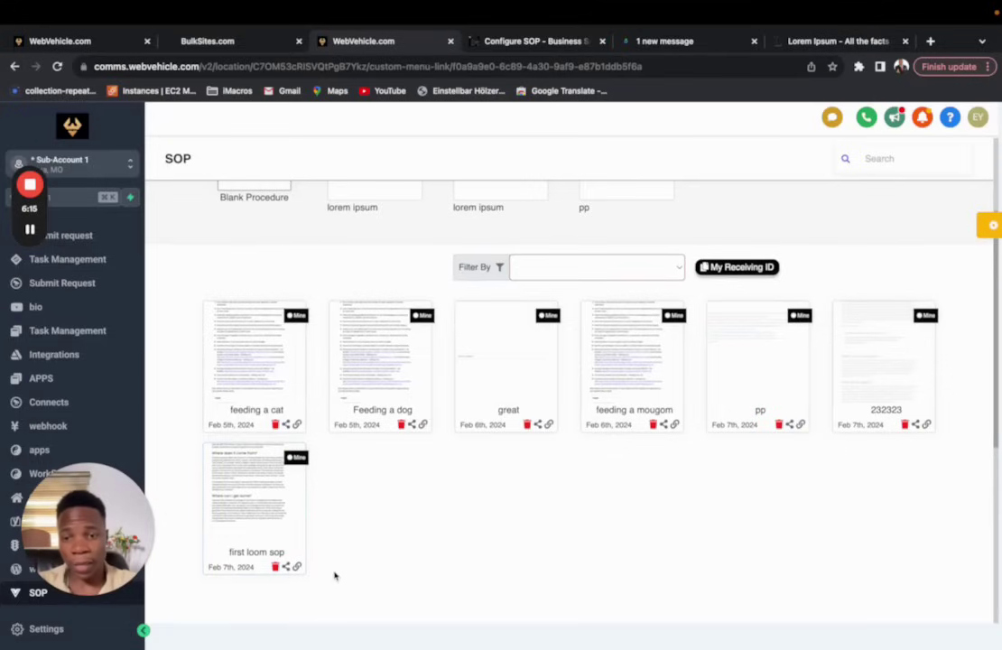
pyautogui.click(297, 567)
# Step: Load the copied 'first loom sop' share link in a new browser tab
pyautogui.click(636, 368)
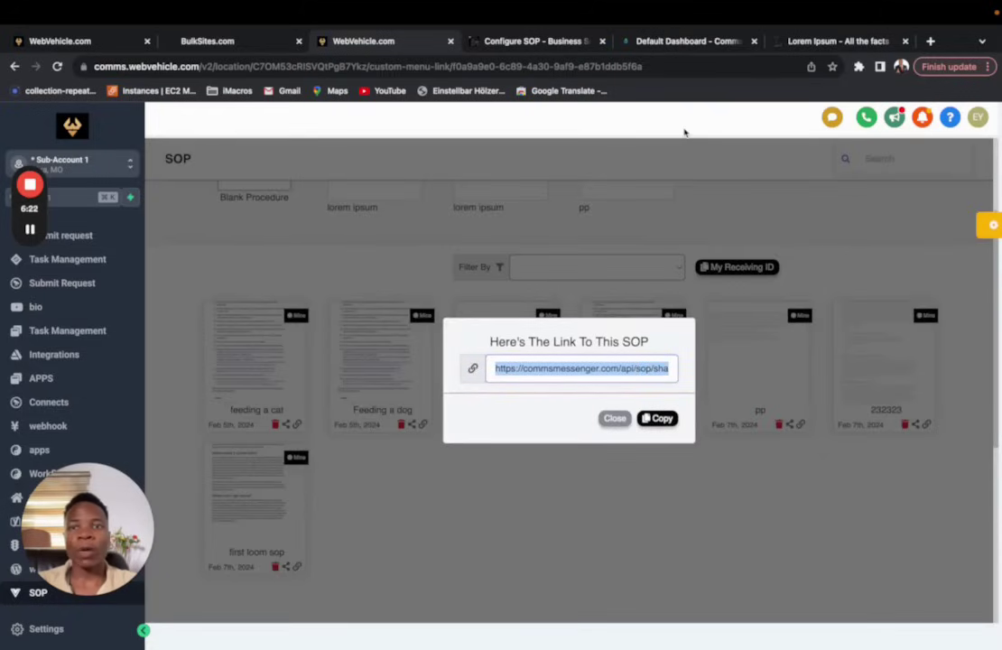
pyautogui.click(931, 41)
pyautogui.hotkey('ctrl', 'v')
pyautogui.press('Return')
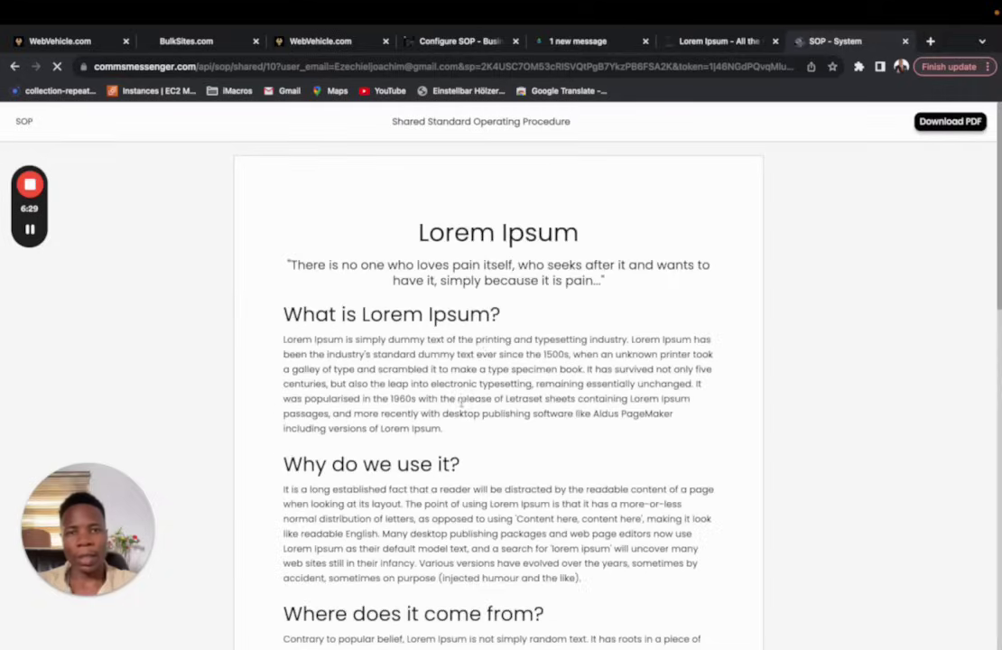
# Step: Scroll through the shared SOP's public page, then close the share link dialog
pyautogui.scroll(-4, 461, 403)
pyautogui.scroll(-5, 461, 403)
pyautogui.scroll(3, 462, 404)
pyautogui.scroll(-3, 502, 299)
pyautogui.scroll(3, 503, 299)
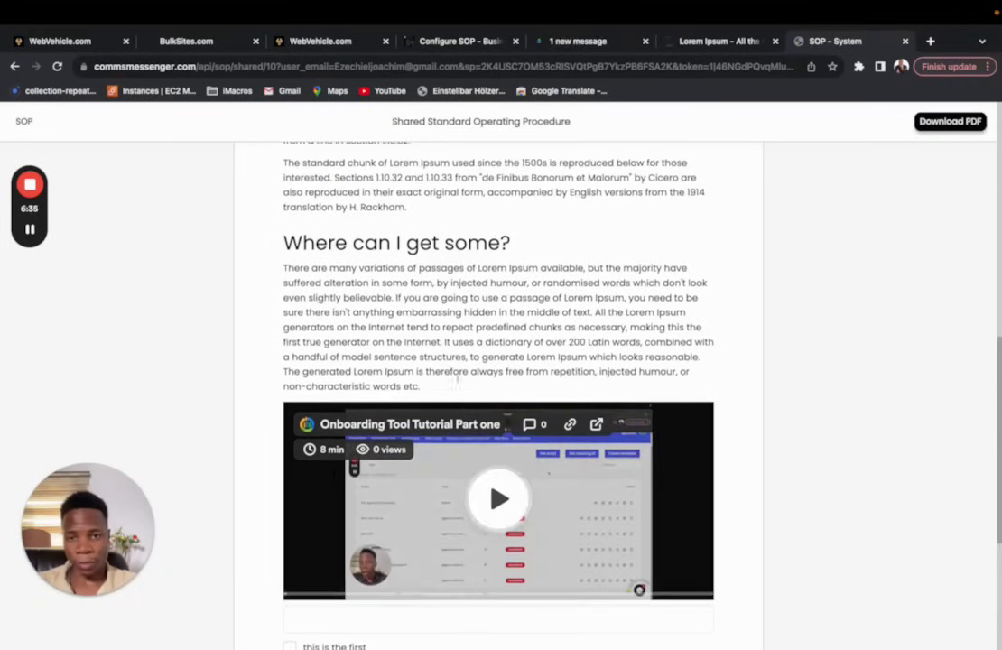
pyautogui.scroll(-2, 503, 299)
pyautogui.scroll(-1, 442, 384)
pyautogui.scroll(2, 442, 385)
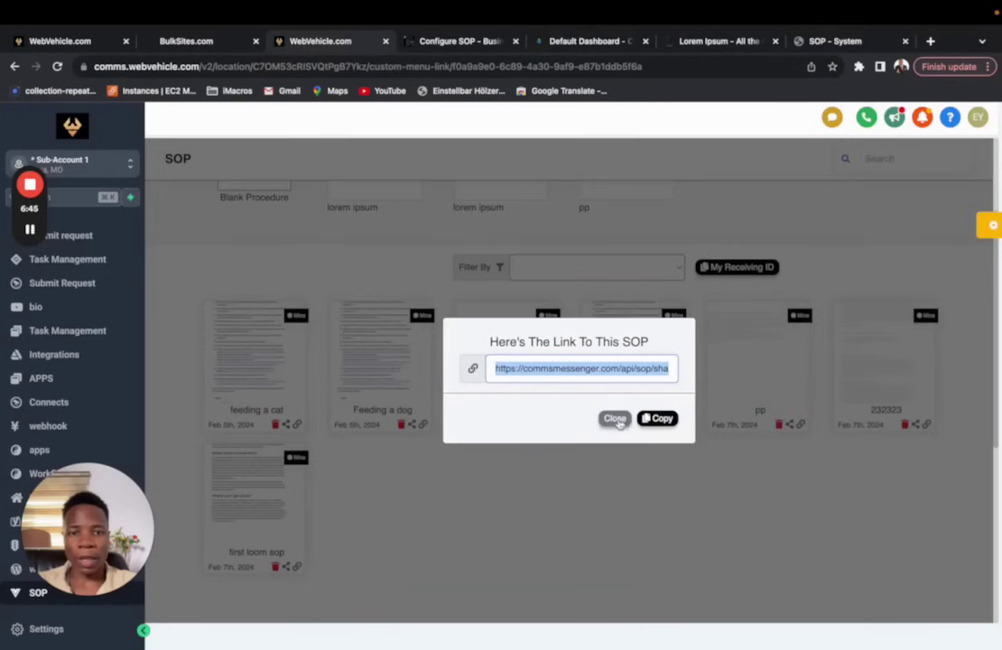
pyautogui.click(614, 418)
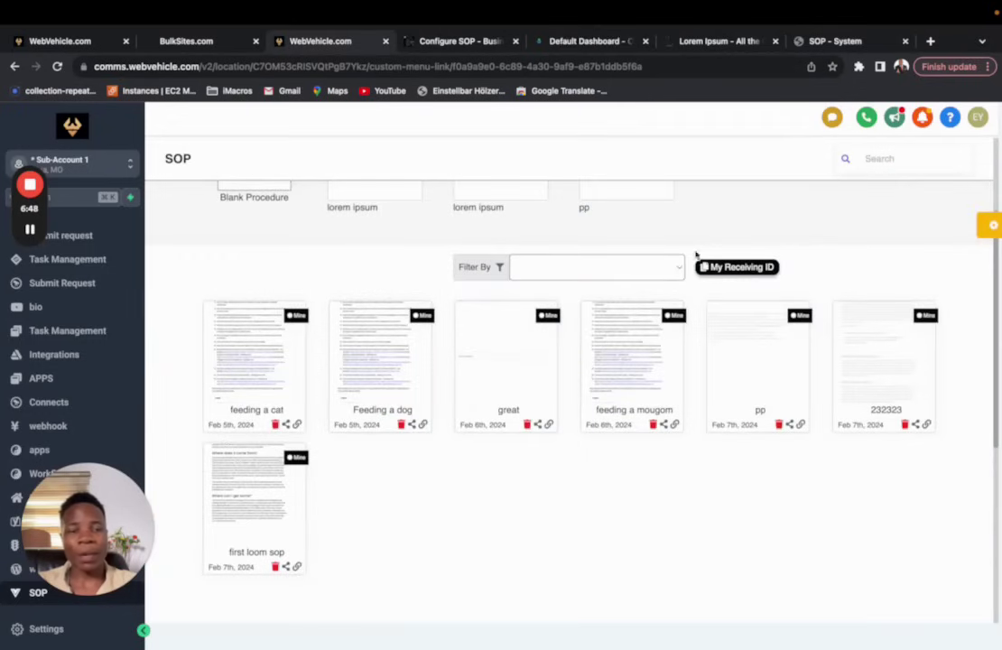
# Step: Copy your receiving ID and paste it as the recipient for sharing 'Feeding a dog'
pyautogui.click(718, 267)
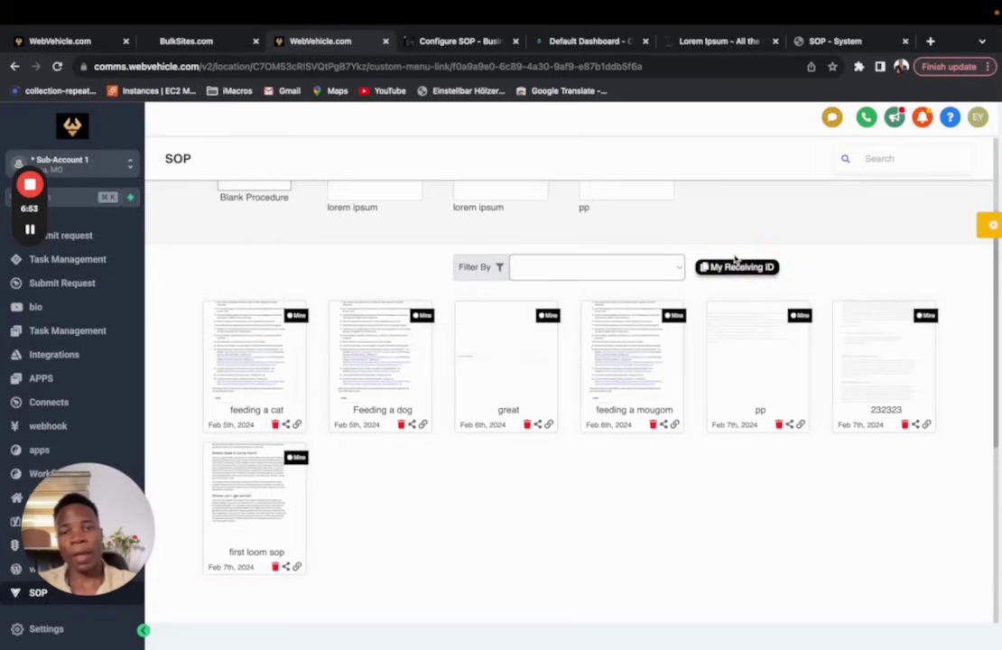
pyautogui.click(411, 425)
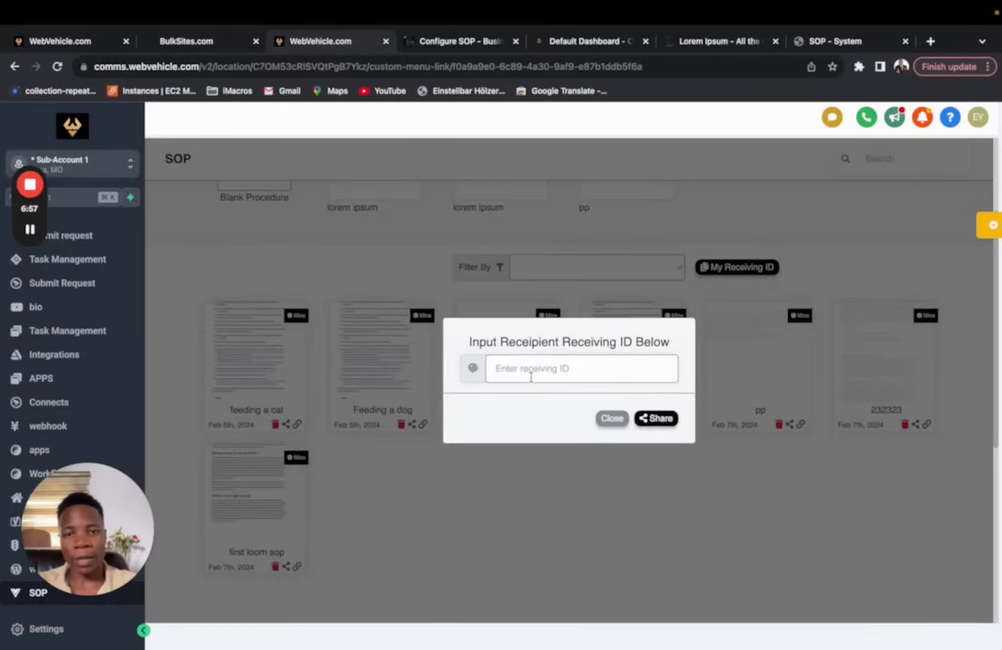
pyautogui.write('C7OM53cRlSVQtPgB7Ykz')
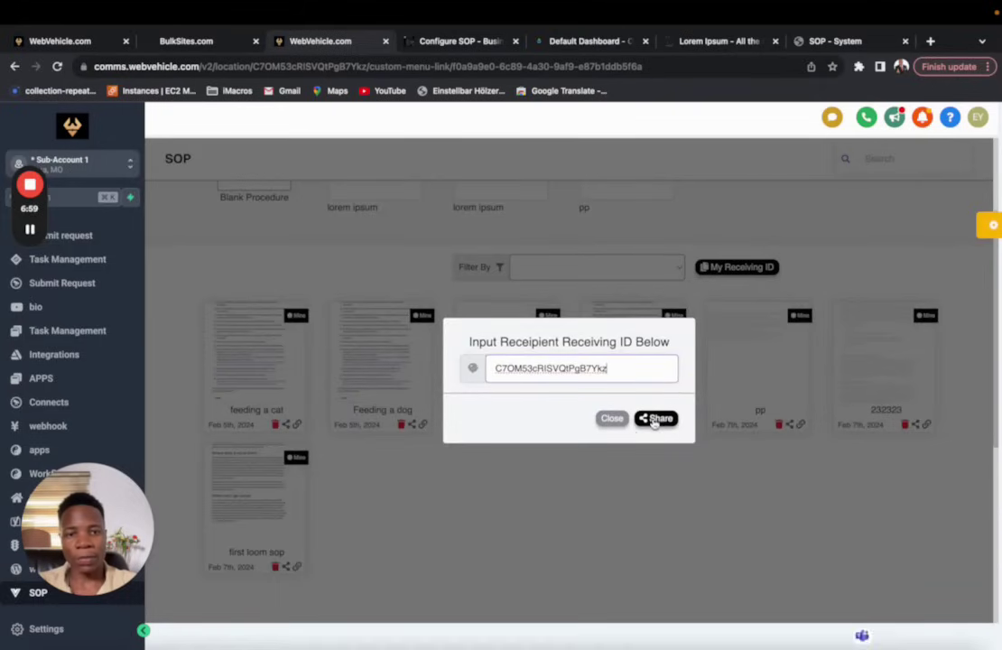
pyautogui.click(612, 419)
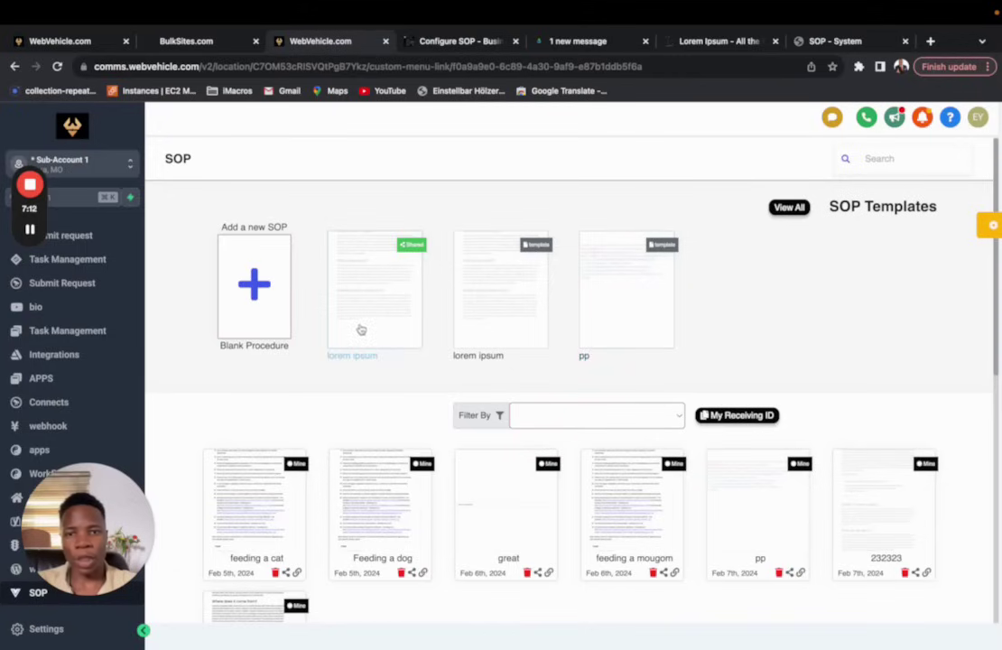
# Step: Get a copy of the pp template and add the line 'kjnjnfk' beneath its script code
pyautogui.click(632, 296)
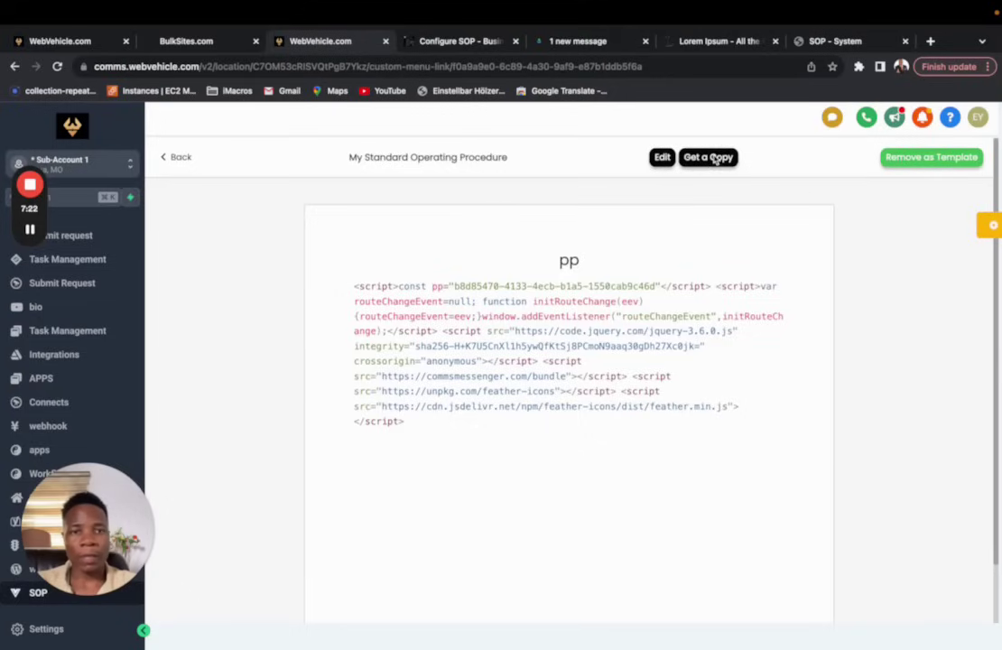
pyautogui.click(715, 158)
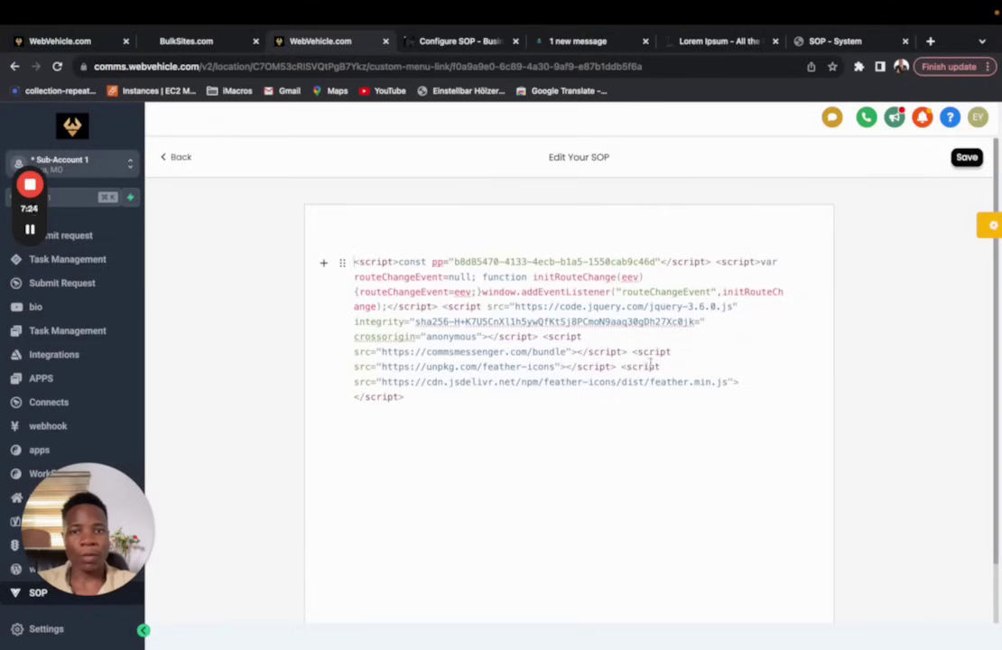
pyautogui.write('kjnjnfk')
pyautogui.press('Return')
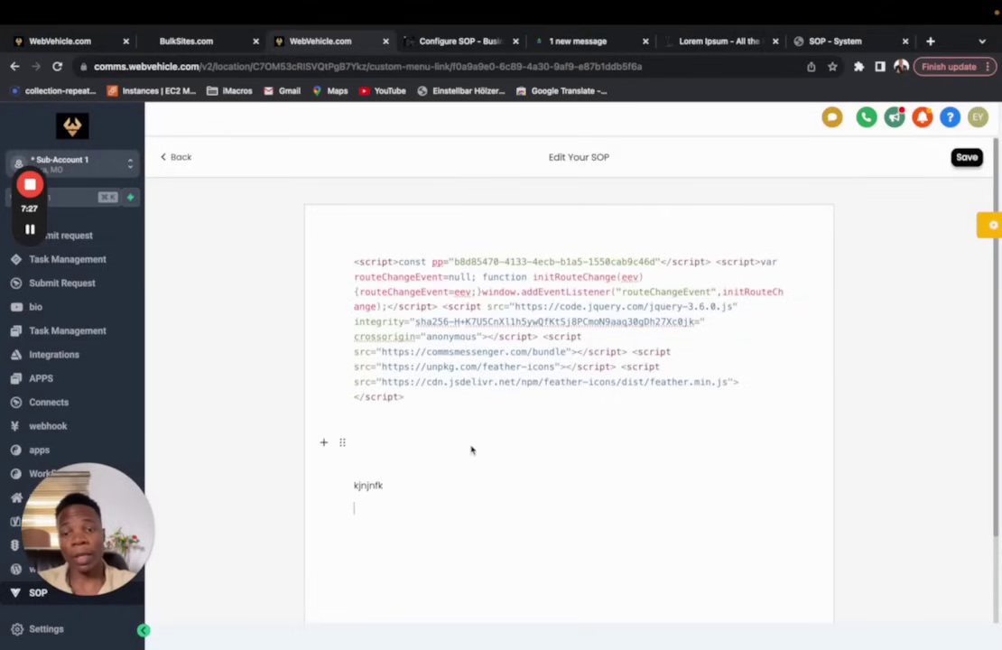
pyautogui.press('BackSpace')
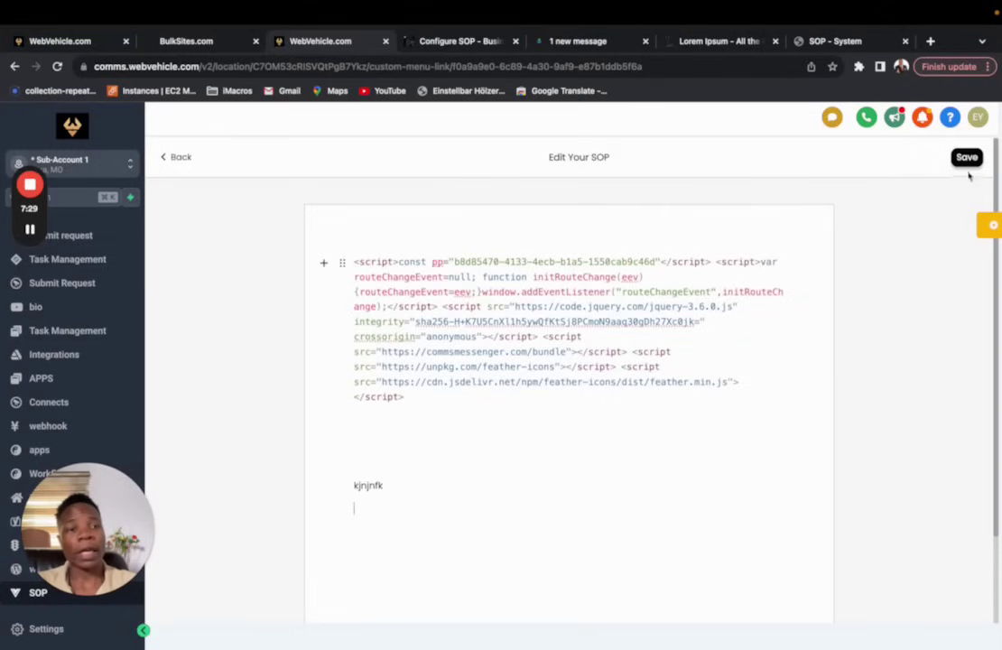
# Step: Save the pp template copy under the name 'new name', then return to the SOP list
pyautogui.click(962, 158)
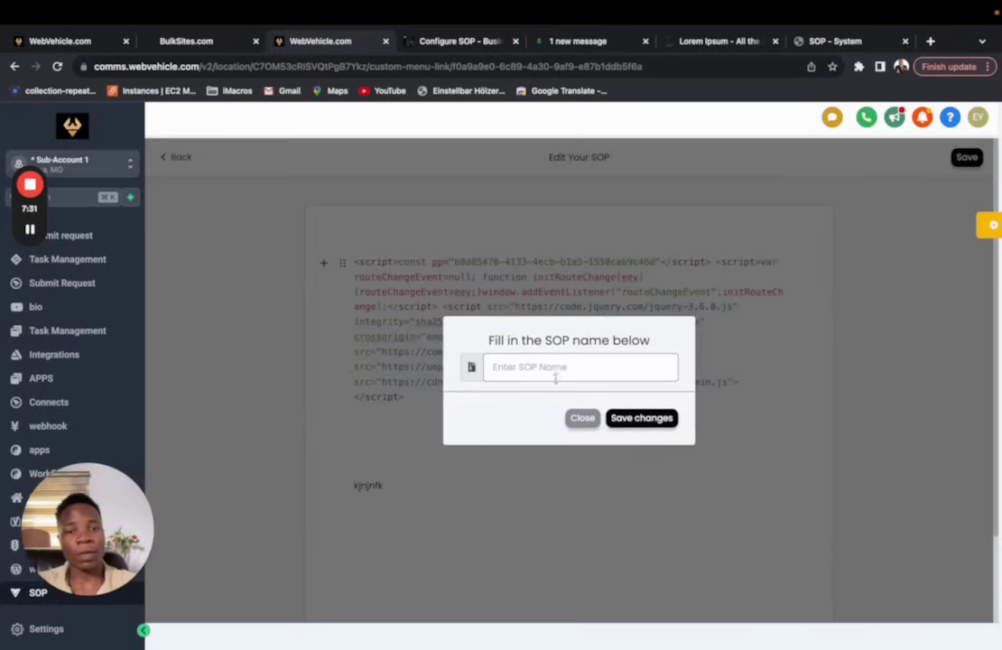
pyautogui.write('new name')
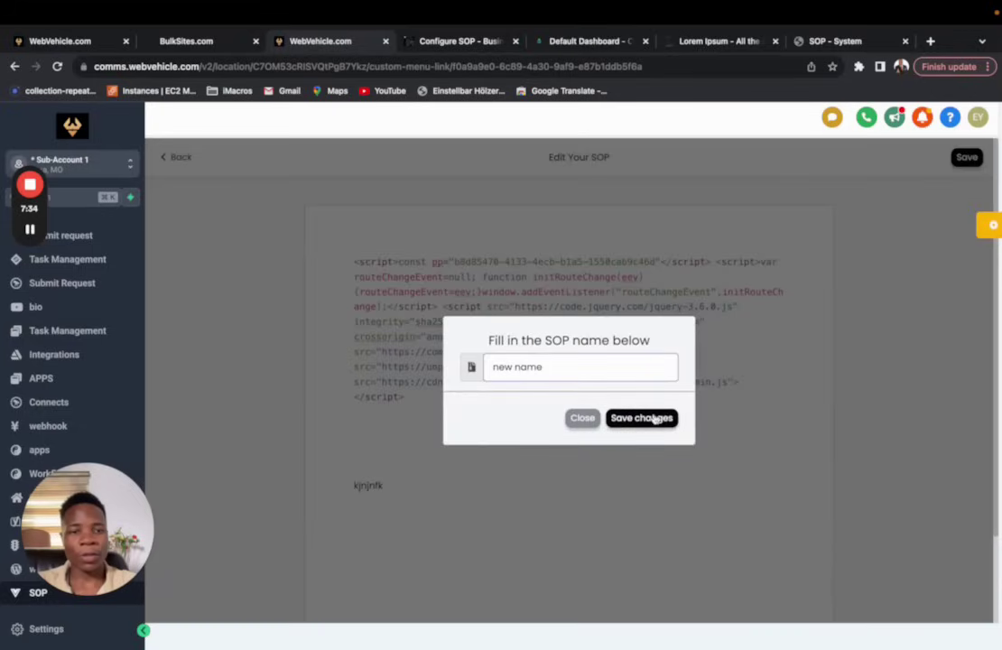
pyautogui.click(650, 417)
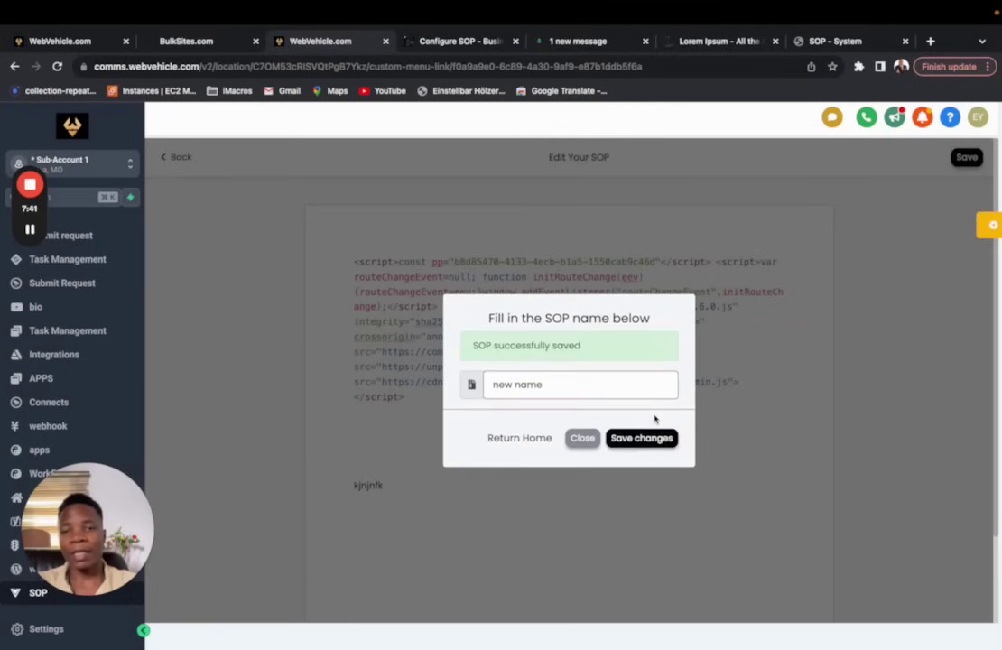
pyautogui.click(582, 438)
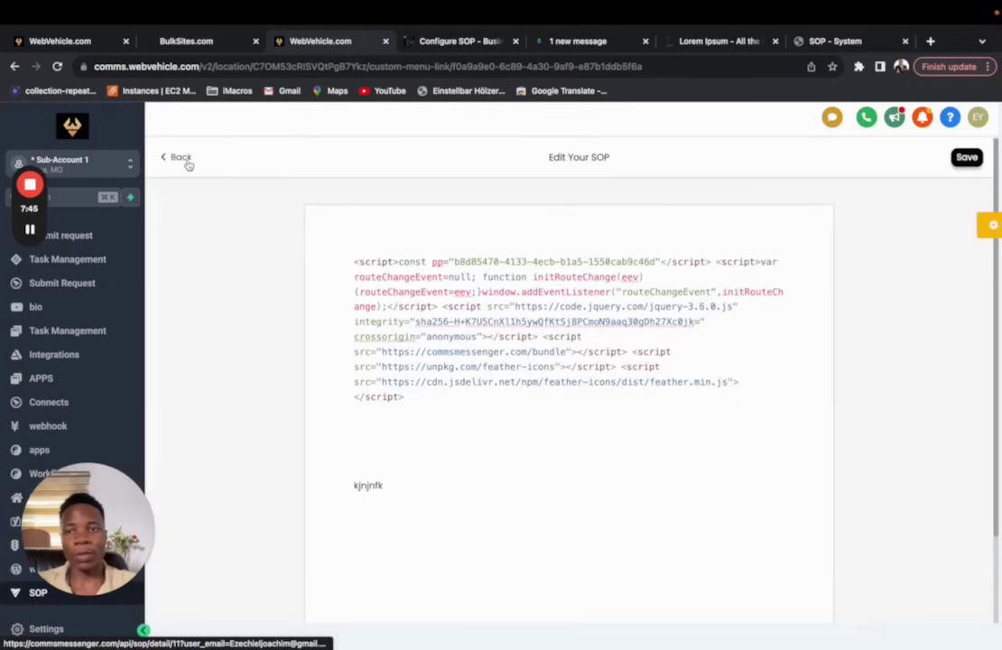
pyautogui.click(187, 164)
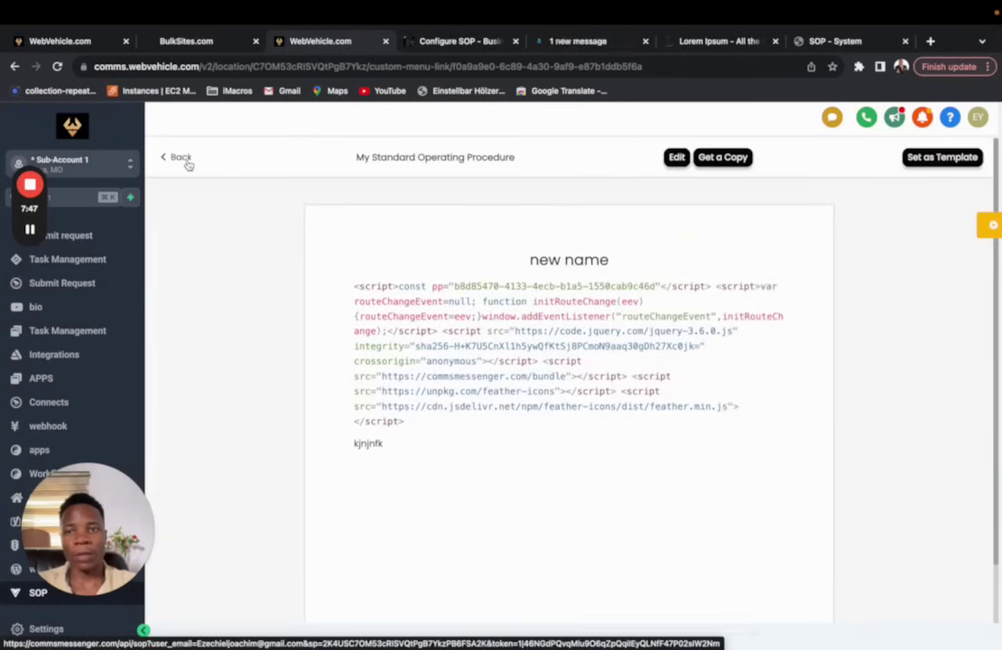
pyautogui.click(183, 158)
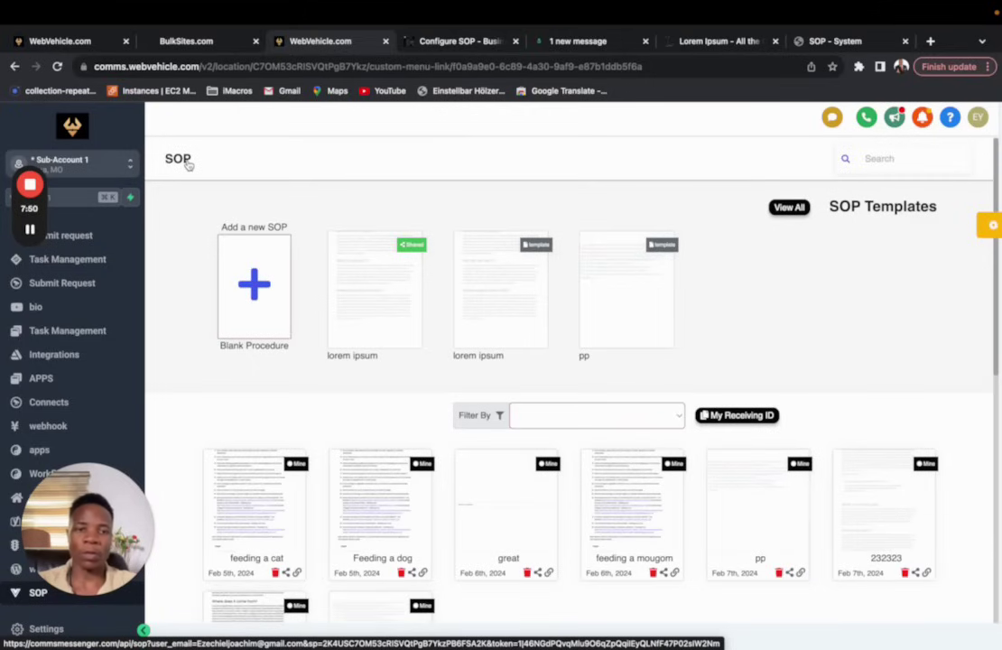